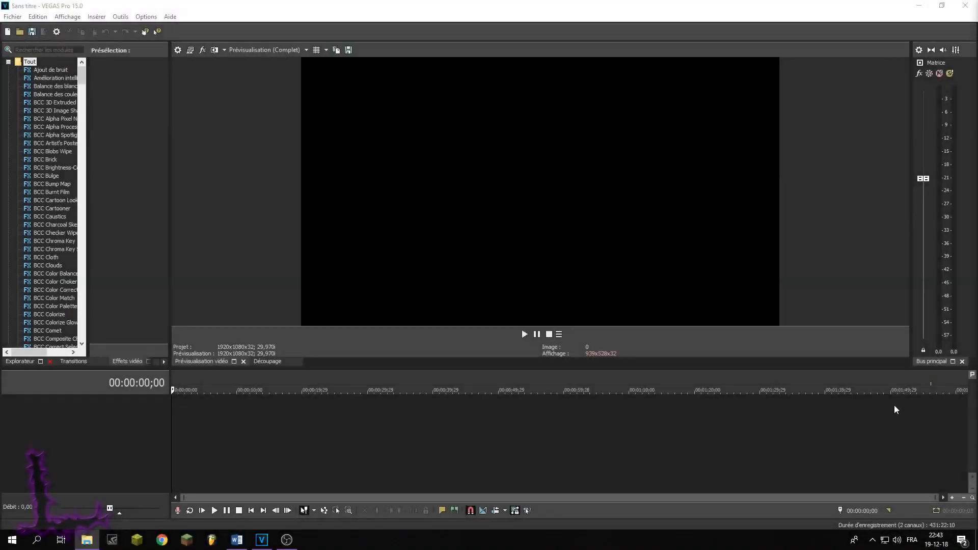
- Add the "Bonne nuit les petits" compilation video to the timeline and match the project video settings to it
{"action": "left_click_drag", "start_coordinate": [894, 406], "coordinate": [336, 382]}
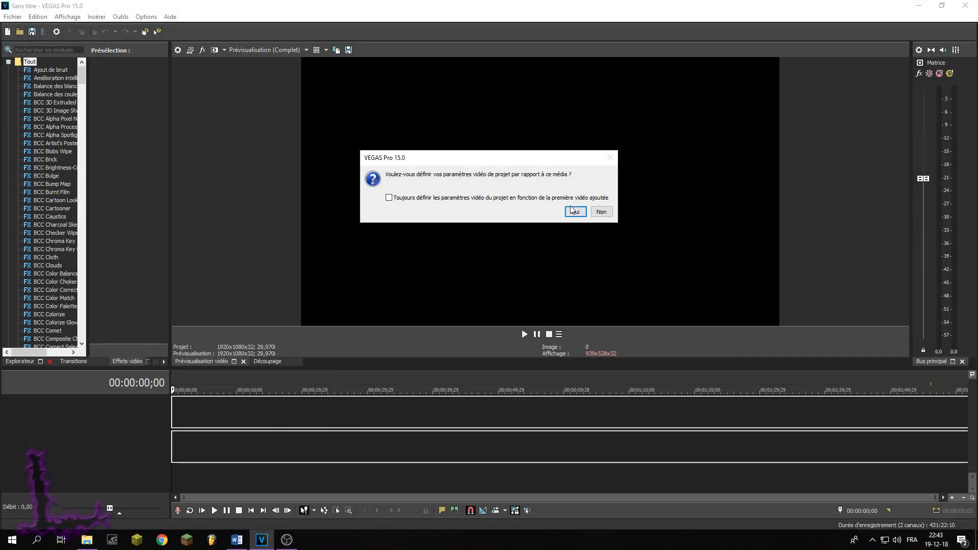
{"action": "left_click", "coordinate": [570, 210]}
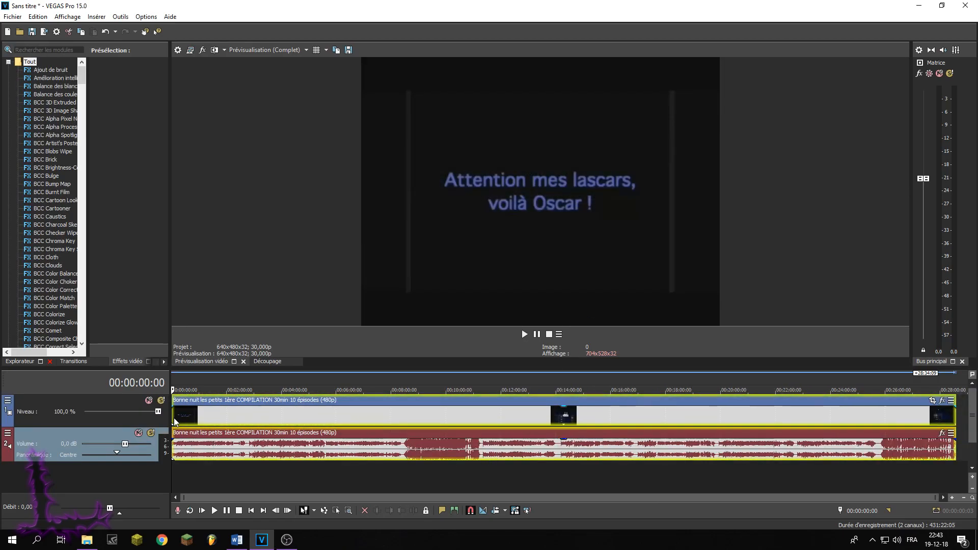
- Trim the opening off the compilation video and place the shortened clip at the very start of the timeline
{"action": "left_click_drag", "start_coordinate": [176, 416], "coordinate": [251, 416]}
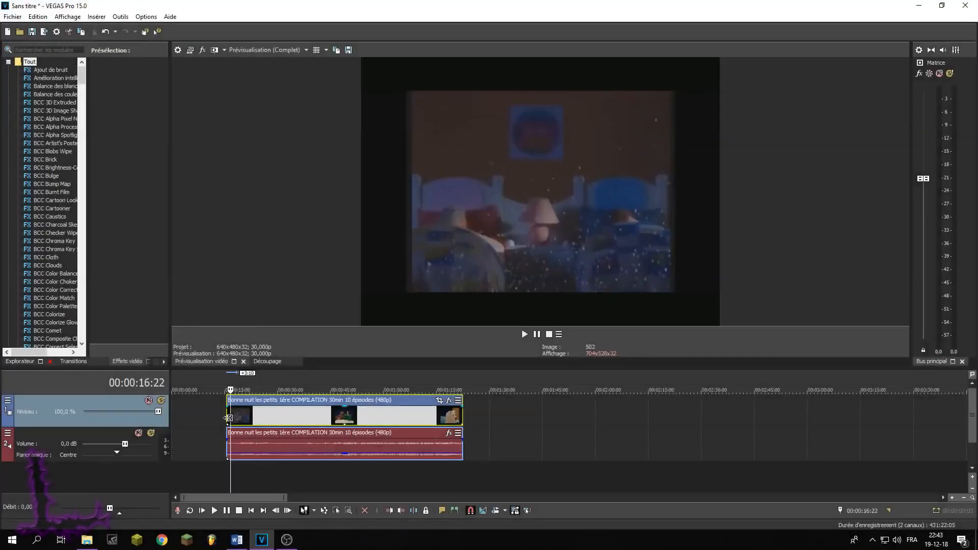
{"action": "mouse_move", "coordinate": [228, 418]}
{"action": "left_mouse_down"}
{"action": "mouse_move", "coordinate": [262, 418]}
{"action": "mouse_move", "coordinate": [209, 418]}
{"action": "left_mouse_up"}
{"action": "key", "text": "space"}
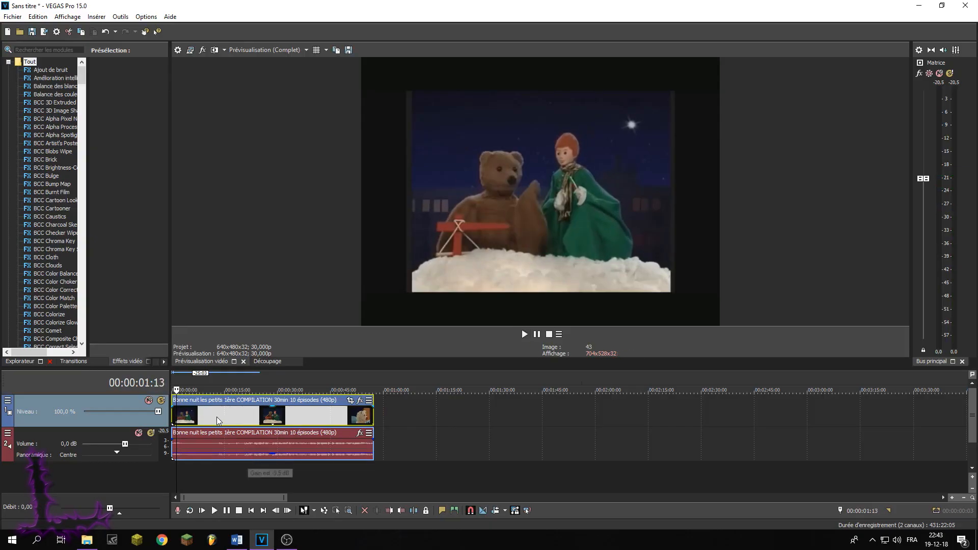
{"action": "left_click", "coordinate": [173, 381]}
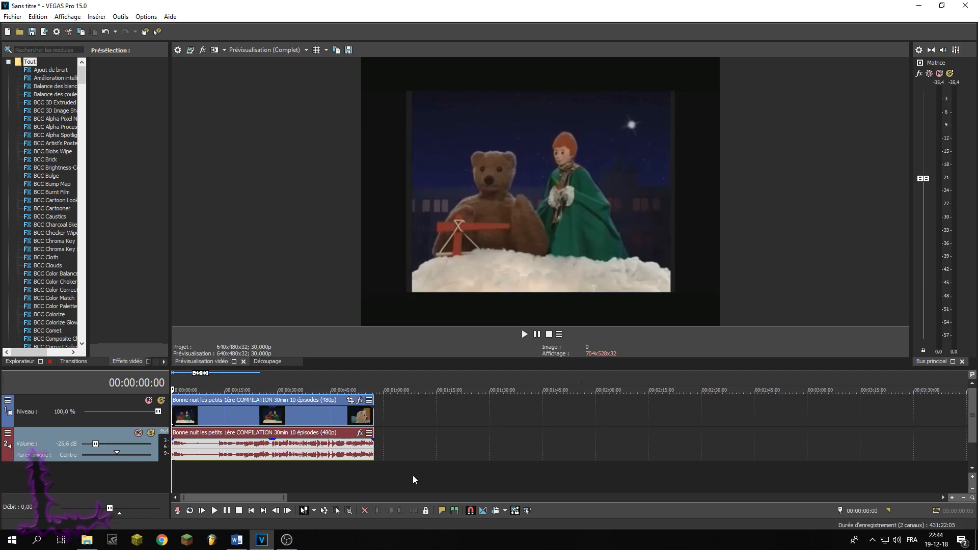
- Insert a new video track above the compilation clip and enlarge the timeline area
{"action": "right_click", "coordinate": [412, 488]}
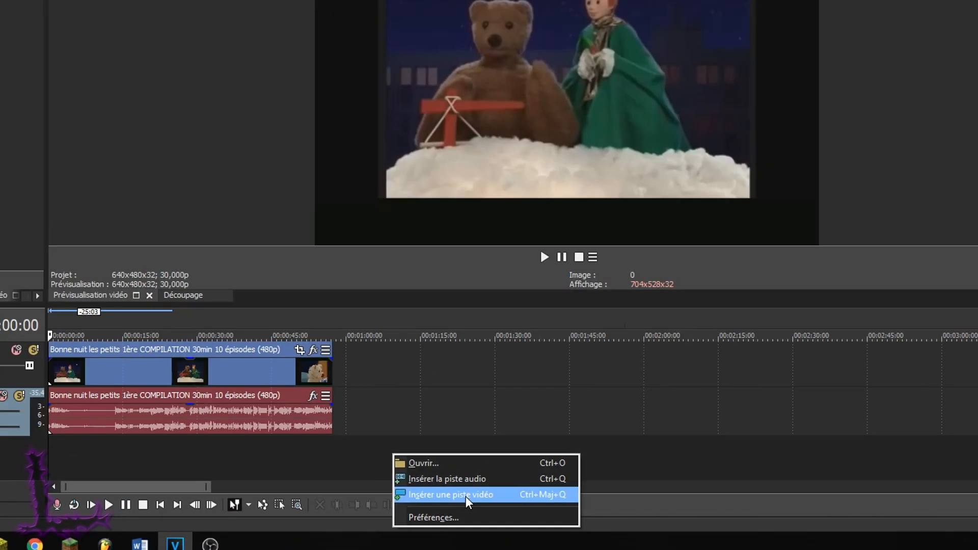
{"action": "left_click", "coordinate": [424, 395]}
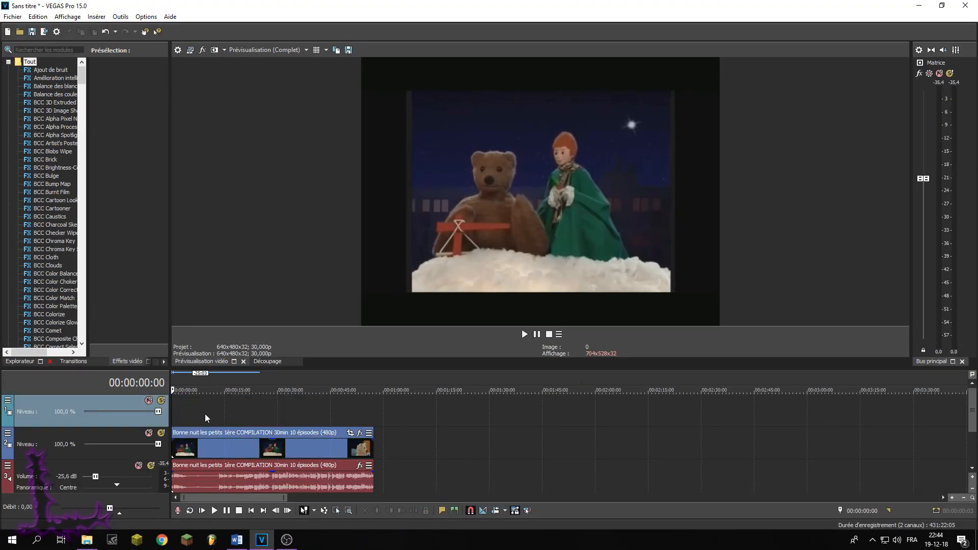
{"action": "left_click_drag", "start_coordinate": [361, 367], "coordinate": [377, 283]}
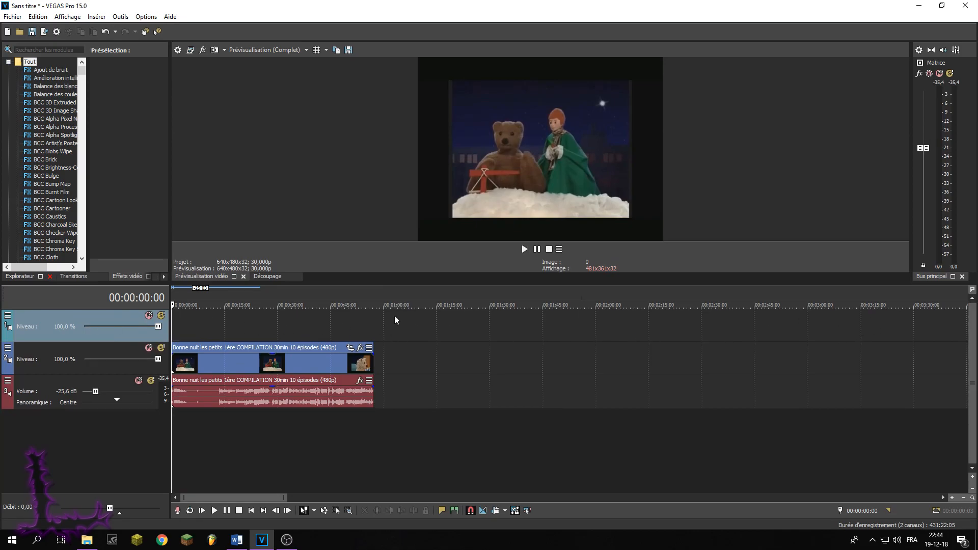
- Try the "HA!" drawing as an overlay on the upper track above the clip's final five seconds, and delete it
{"action": "left_click", "coordinate": [192, 366]}
{"action": "left_click", "coordinate": [179, 317]}
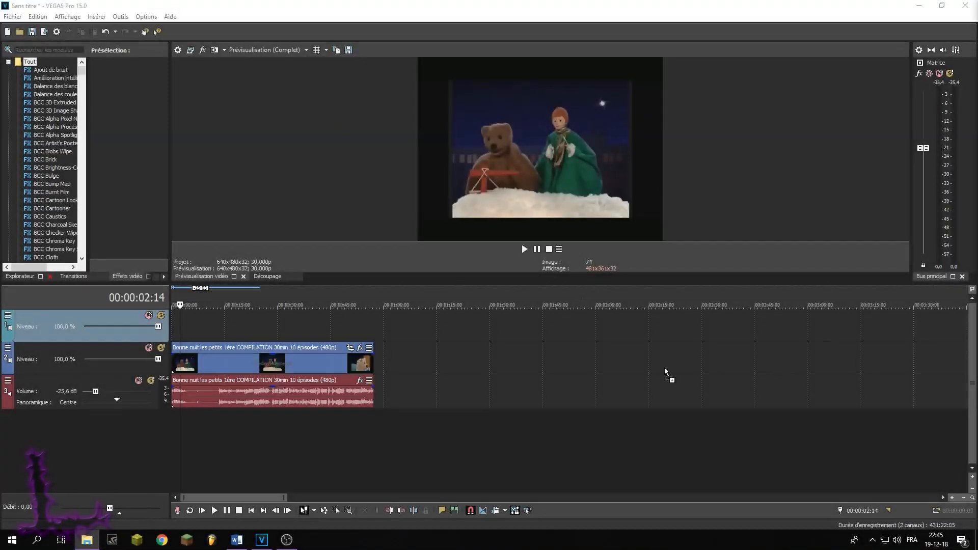
{"action": "left_click_drag", "start_coordinate": [376, 323], "coordinate": [357, 313]}
{"action": "left_click", "coordinate": [362, 294]}
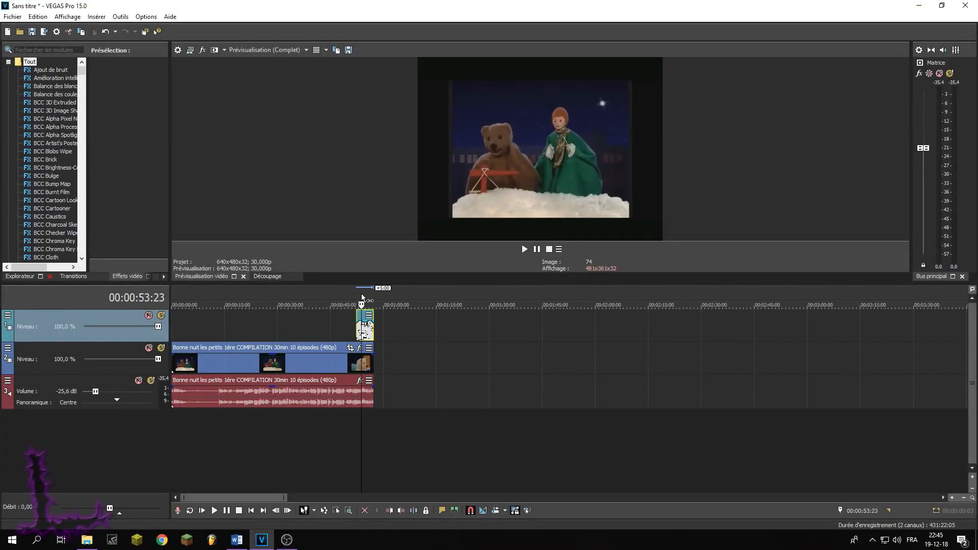
{"action": "scroll", "coordinate": [582, 303], "scroll_direction": "up", "scroll_amount": 3}
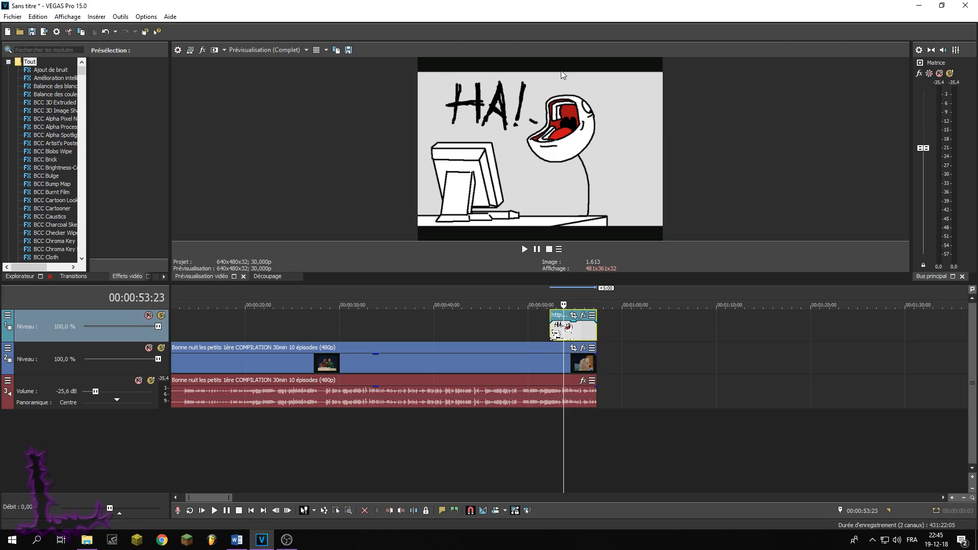
{"action": "left_click", "coordinate": [578, 331]}
{"action": "key", "text": "Delete"}
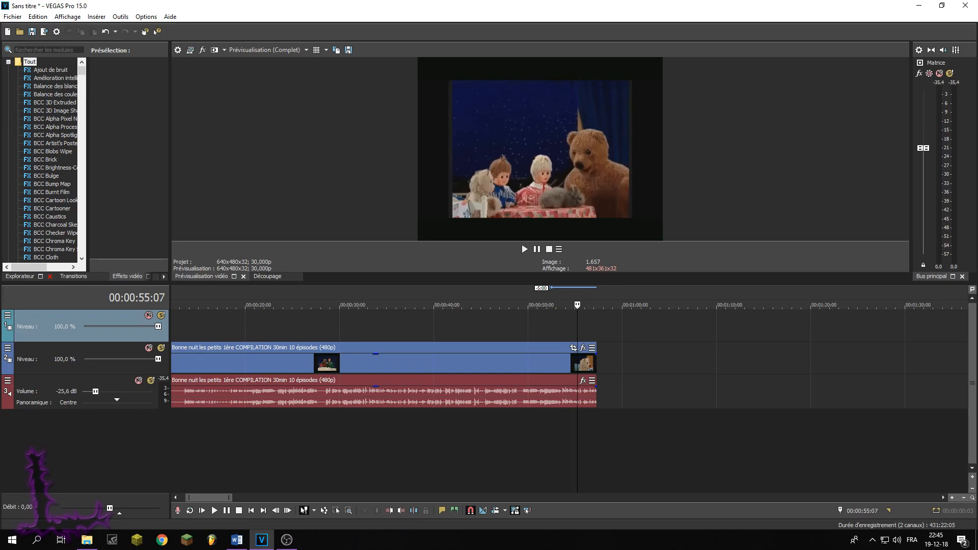
- Try the black hat image as an overlay on the upper track near the clip's end, and delete it
{"action": "key", "text": "ctrl+z"}
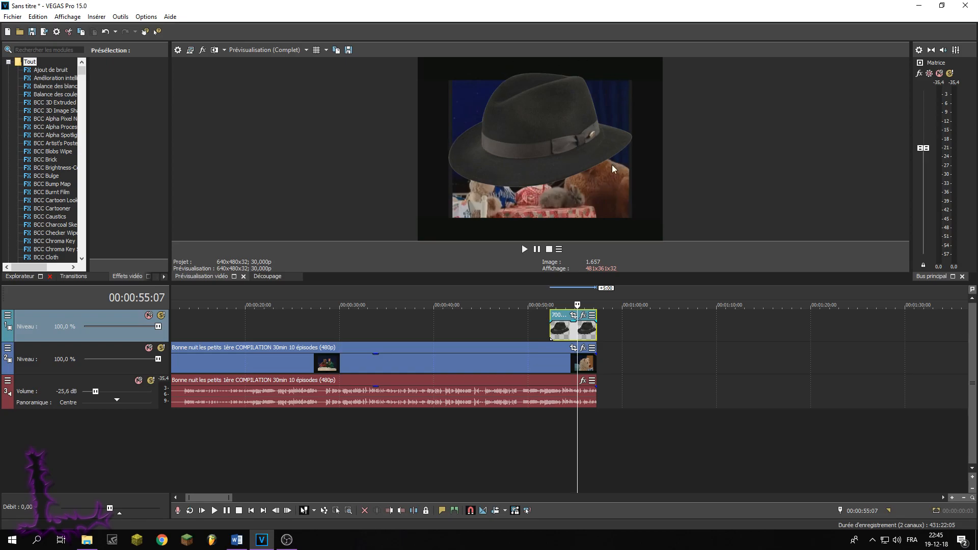
{"action": "left_click", "coordinate": [563, 332]}
{"action": "key", "text": "Delete"}
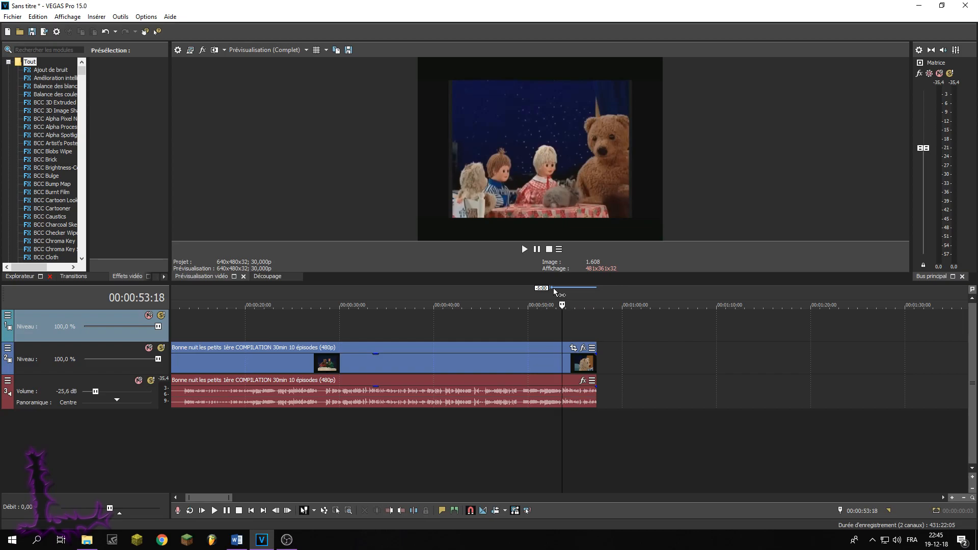
- Place the whip image on the upper track starting at about 17.5 seconds and play back that section
{"action": "left_click", "coordinate": [556, 291]}
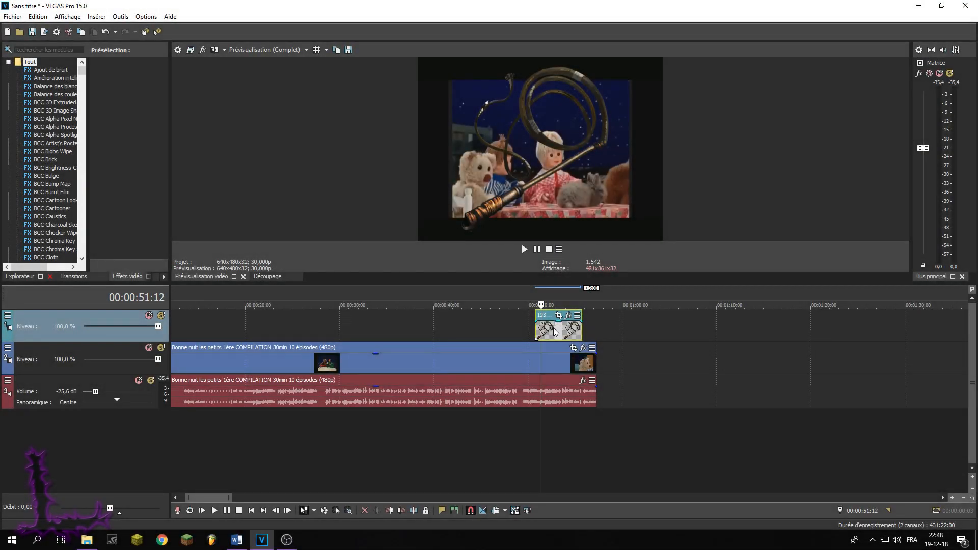
{"action": "left_click_drag", "start_coordinate": [556, 325], "coordinate": [264, 326]}
{"action": "left_click", "coordinate": [189, 291]}
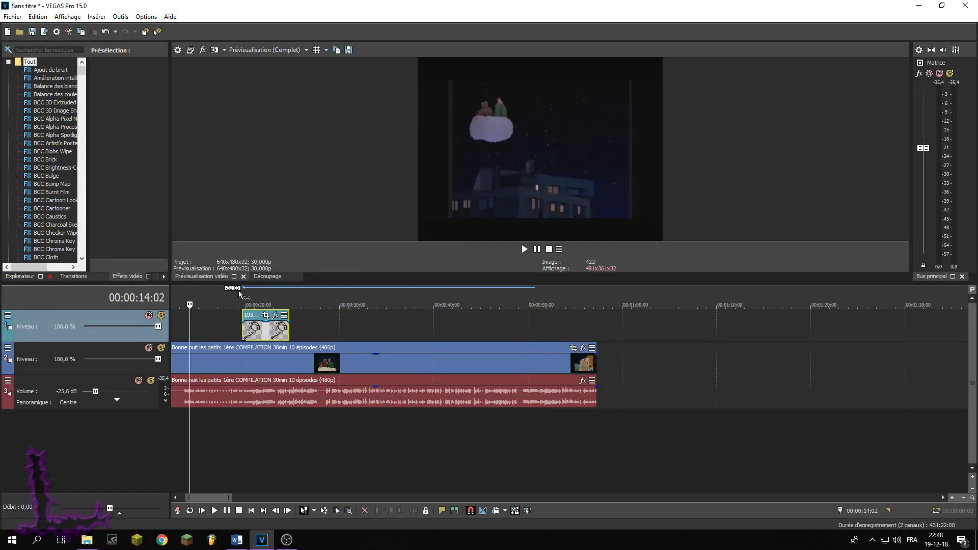
{"action": "left_click", "coordinate": [232, 292]}
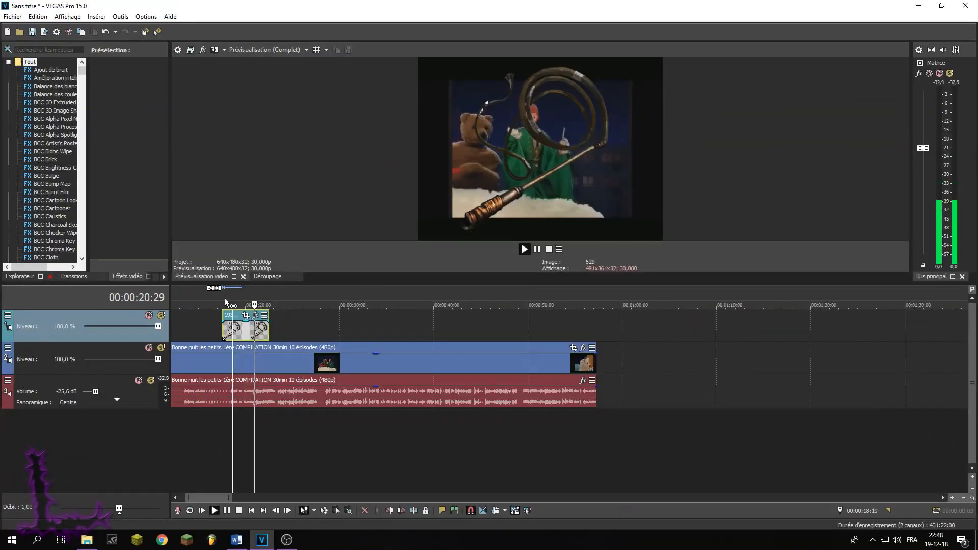
{"action": "left_click", "coordinate": [222, 295]}
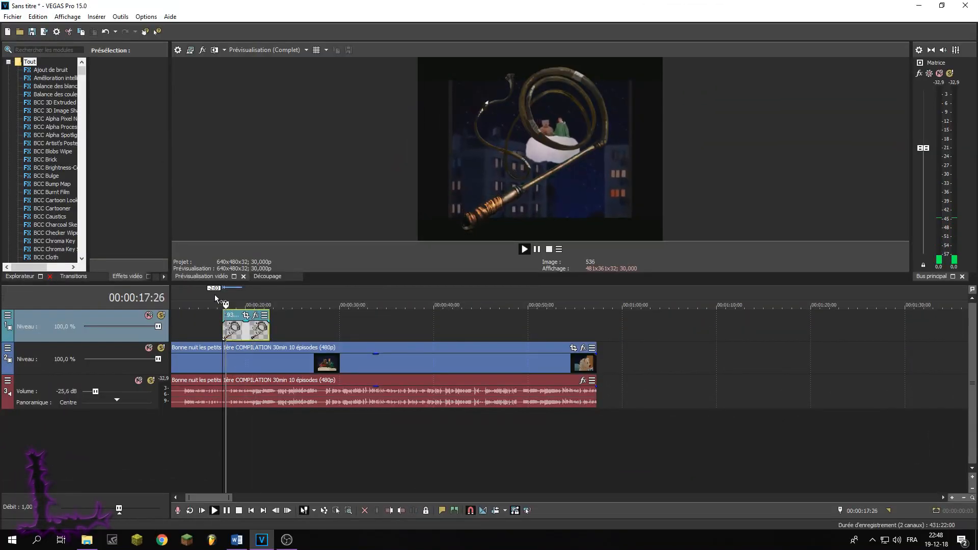
- Lower the gain of the compilation's audio event to silence and play back the section with the whip overlay
{"action": "left_click", "coordinate": [276, 396]}
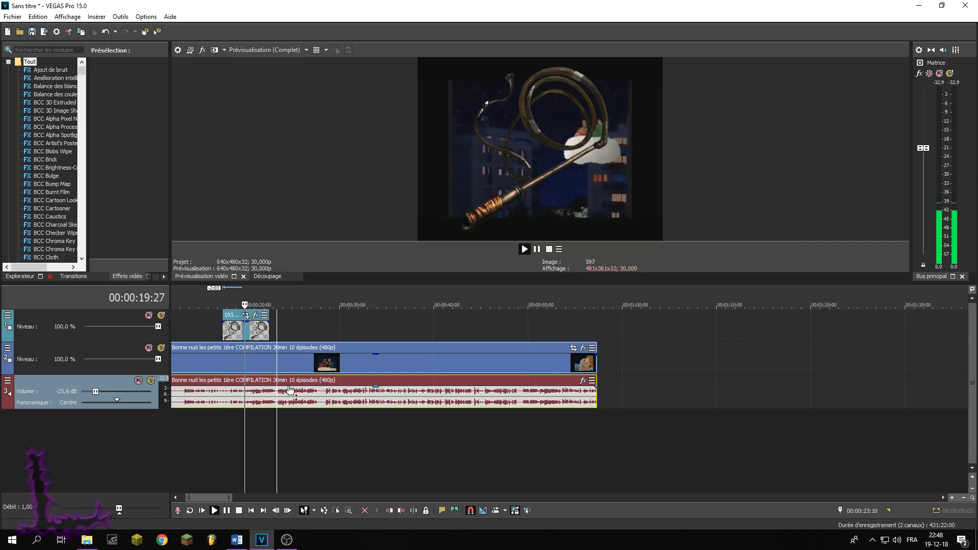
{"action": "left_click_drag", "start_coordinate": [289, 387], "coordinate": [290, 406]}
{"action": "left_click", "coordinate": [219, 296]}
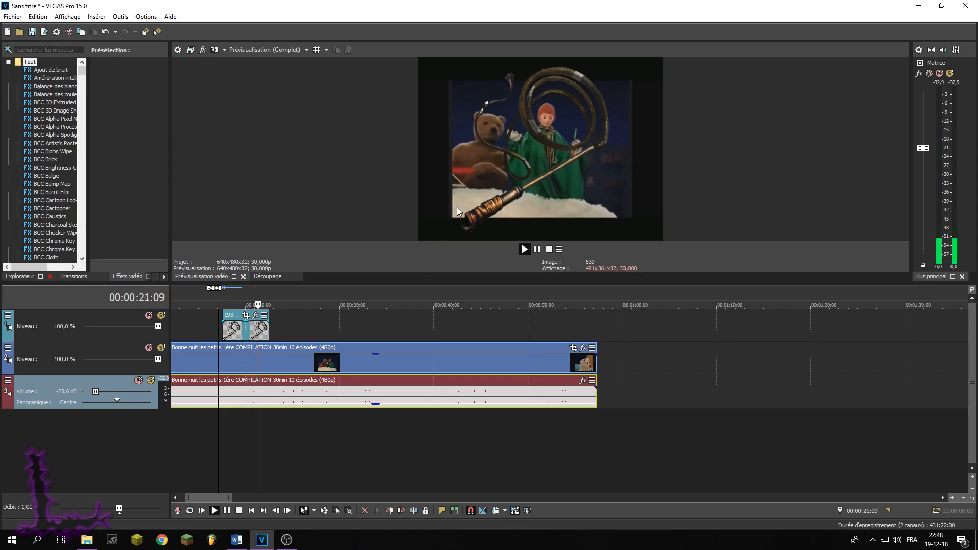
{"action": "left_click_drag", "start_coordinate": [301, 406], "coordinate": [301, 434]}
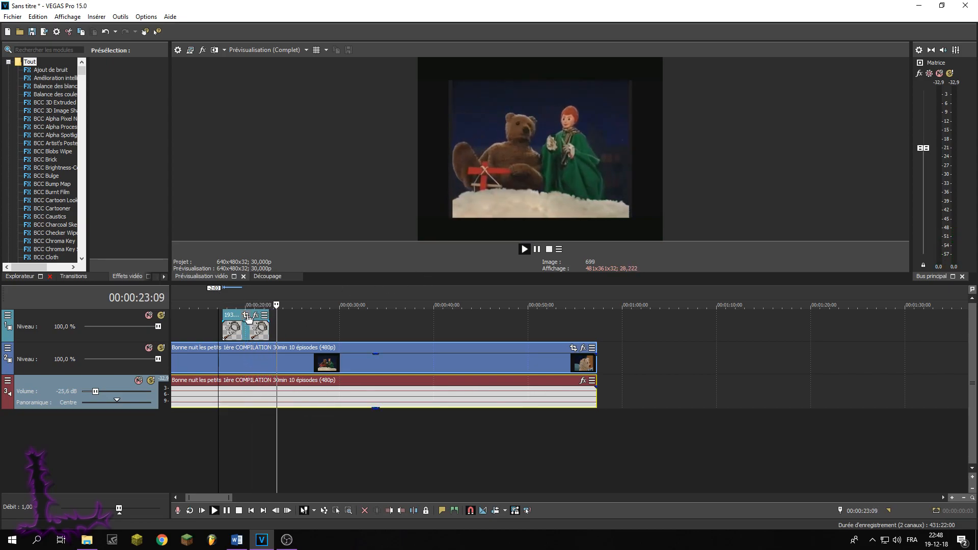
{"action": "left_click", "coordinate": [218, 296]}
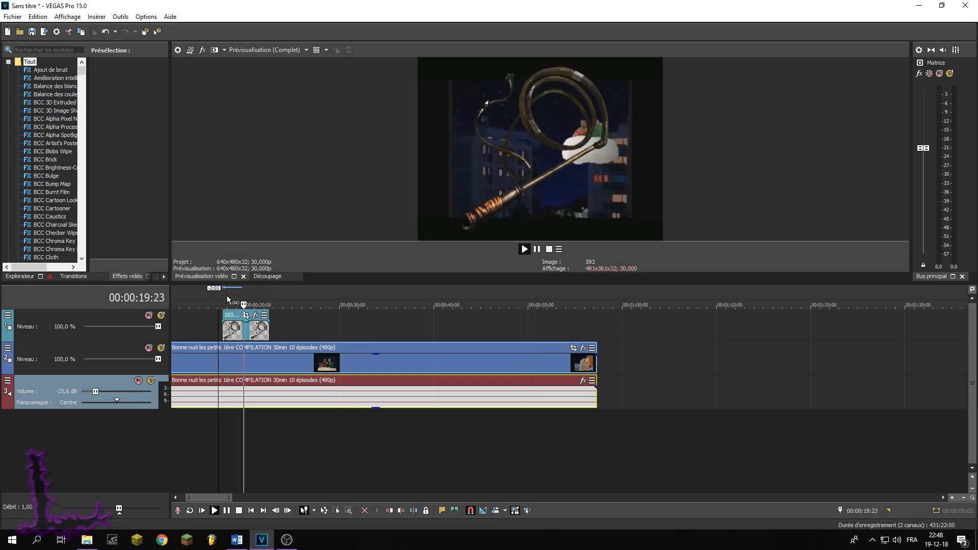
{"action": "key", "text": "space"}
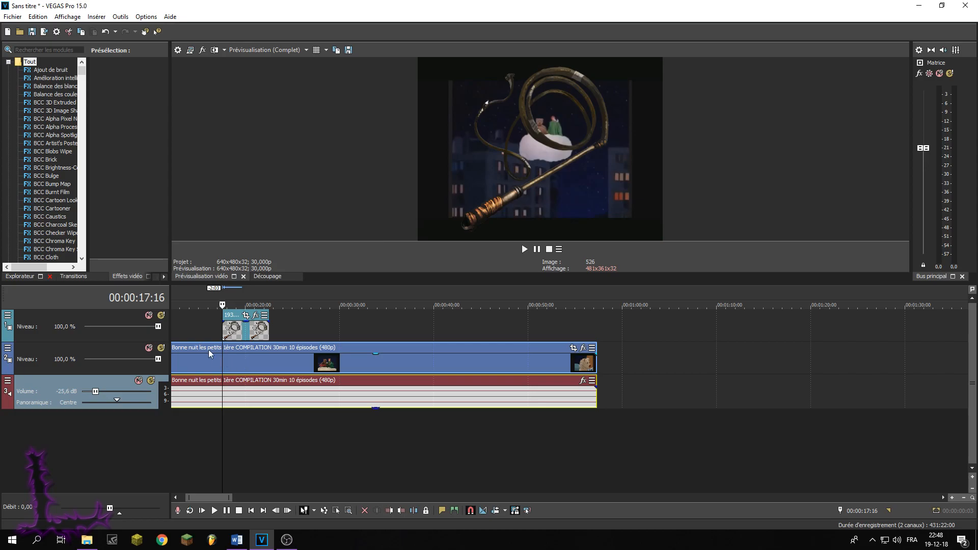
- Open event Pan/Crop for the whip image and arrange its window so the video preview stays visible beside it
{"action": "scroll", "coordinate": [251, 347], "scroll_direction": "up", "scroll_amount": 2}
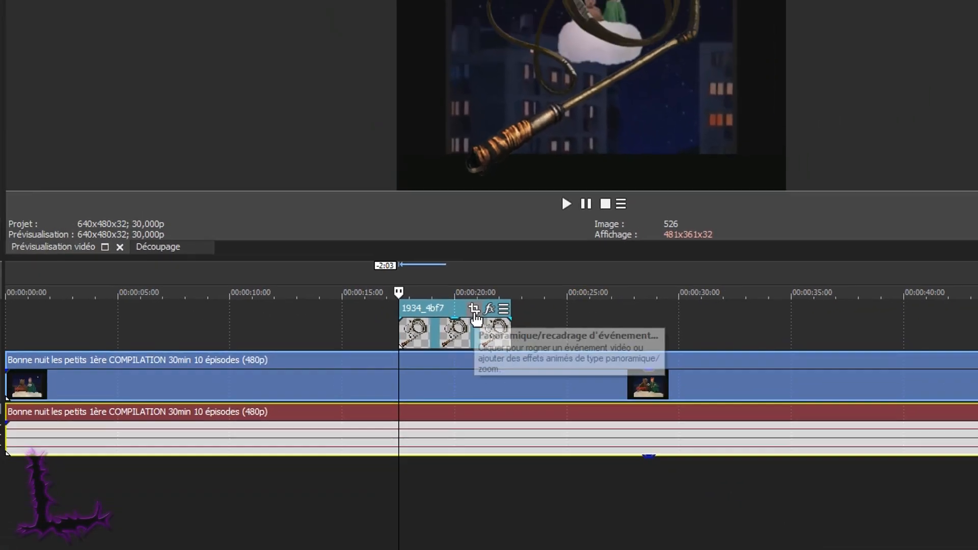
{"action": "left_click", "coordinate": [561, 262]}
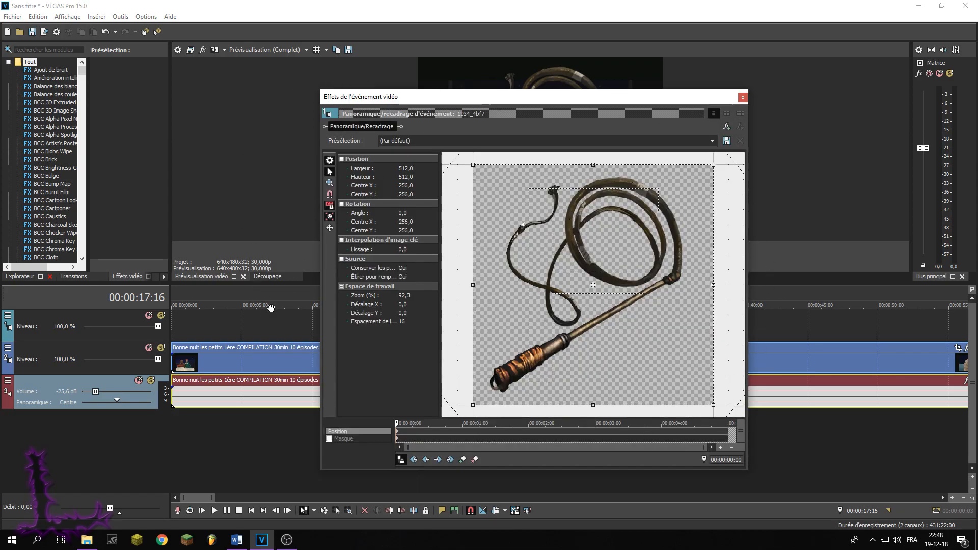
{"action": "left_click_drag", "start_coordinate": [483, 102], "coordinate": [274, 258]}
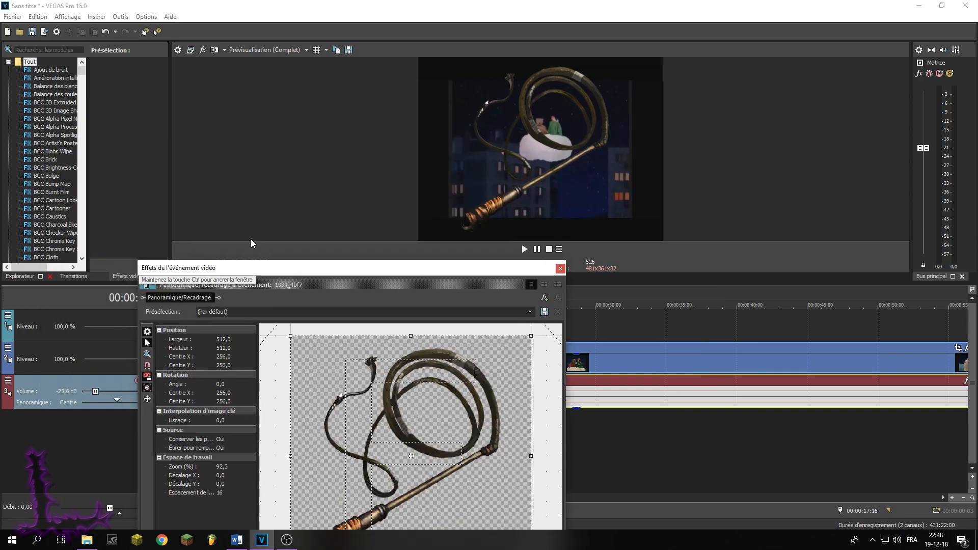
{"action": "left_click_drag", "start_coordinate": [169, 174], "coordinate": [387, 199]}
{"action": "left_click_drag", "start_coordinate": [423, 271], "coordinate": [348, 86]}
{"action": "scroll", "coordinate": [341, 253], "scroll_direction": "down", "scroll_amount": 3}
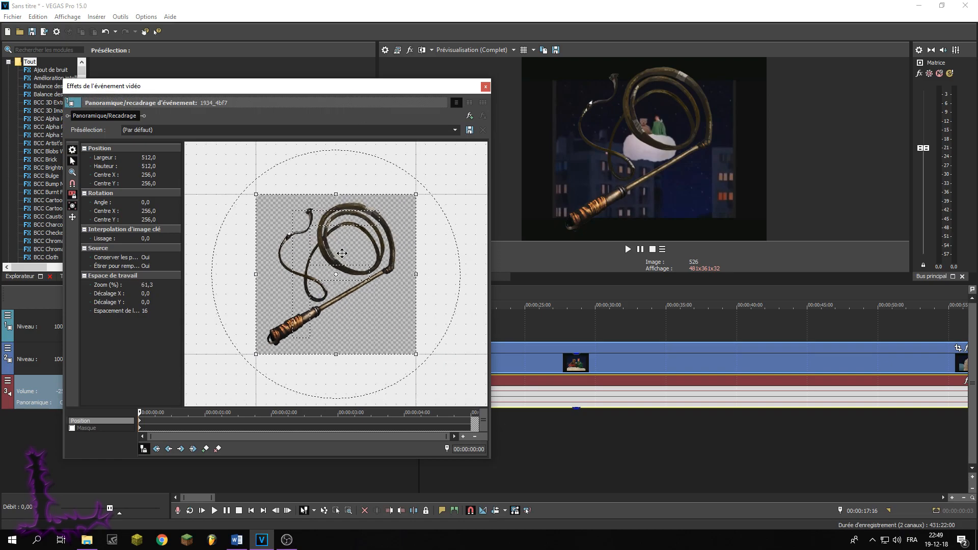
{"action": "scroll", "coordinate": [342, 253], "scroll_direction": "down", "scroll_amount": 4}
{"action": "scroll", "coordinate": [257, 291], "scroll_direction": "up", "scroll_amount": 3}
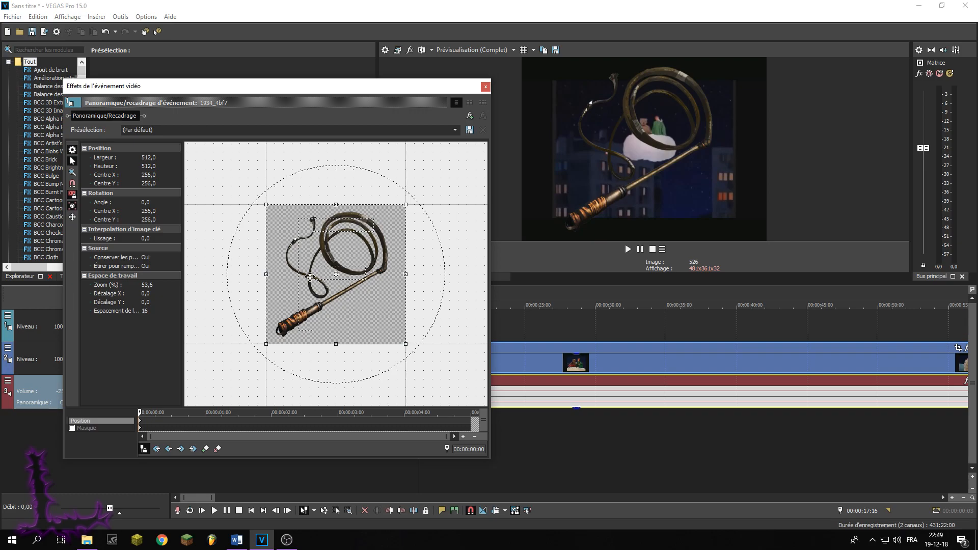
- Flip the whip image horizontally and flip it back to its original orientation
{"action": "right_click", "coordinate": [310, 278]}
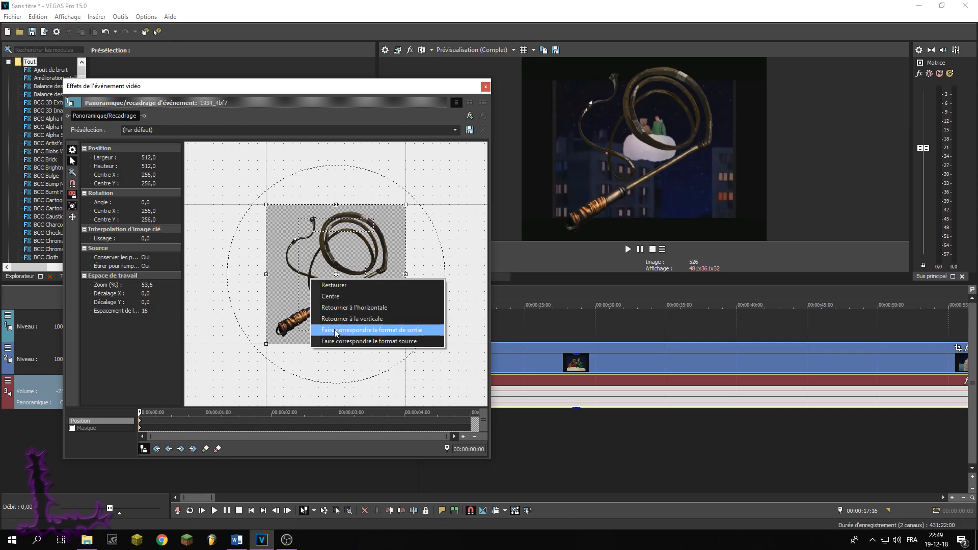
{"action": "left_click", "coordinate": [280, 280]}
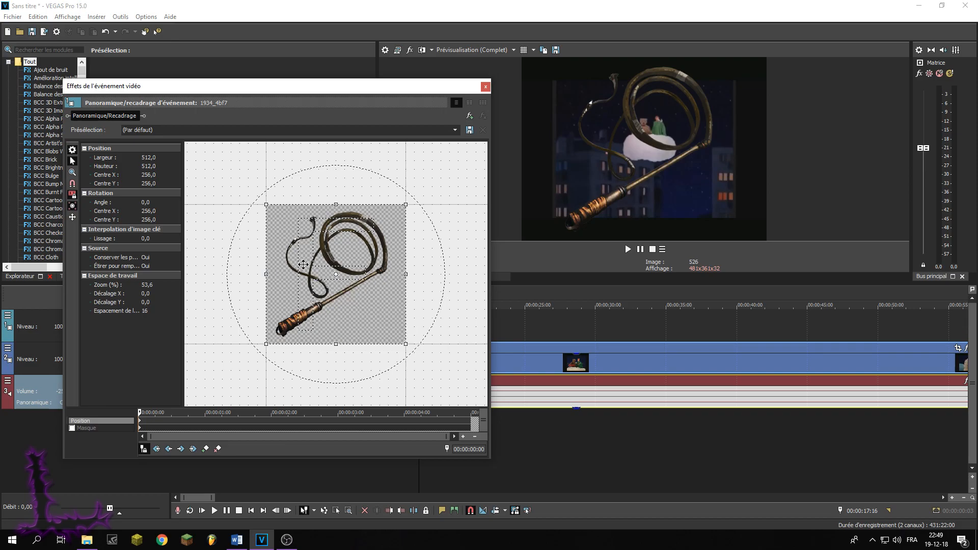
{"action": "scroll", "coordinate": [302, 270], "scroll_direction": "up", "scroll_amount": 1}
{"action": "right_click", "coordinate": [302, 280]}
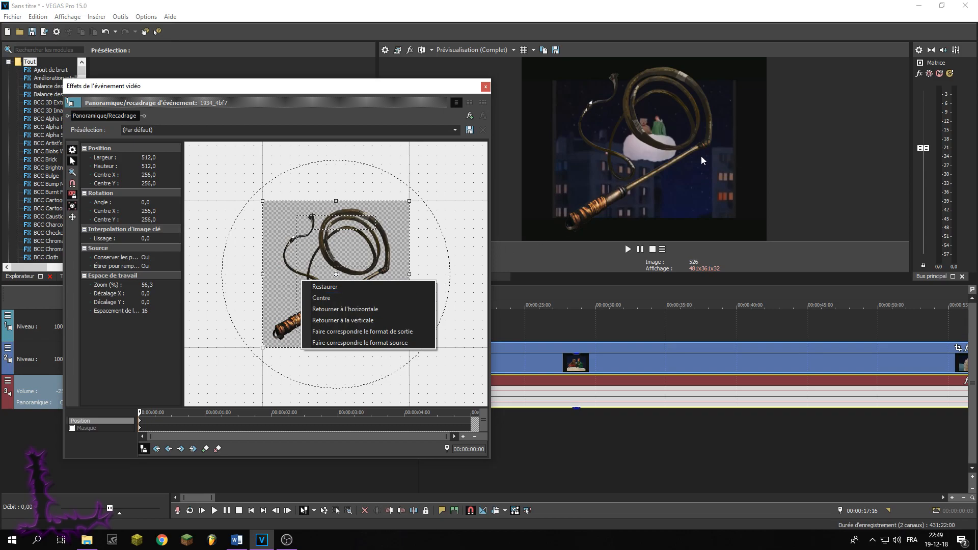
{"action": "left_click", "coordinate": [377, 311]}
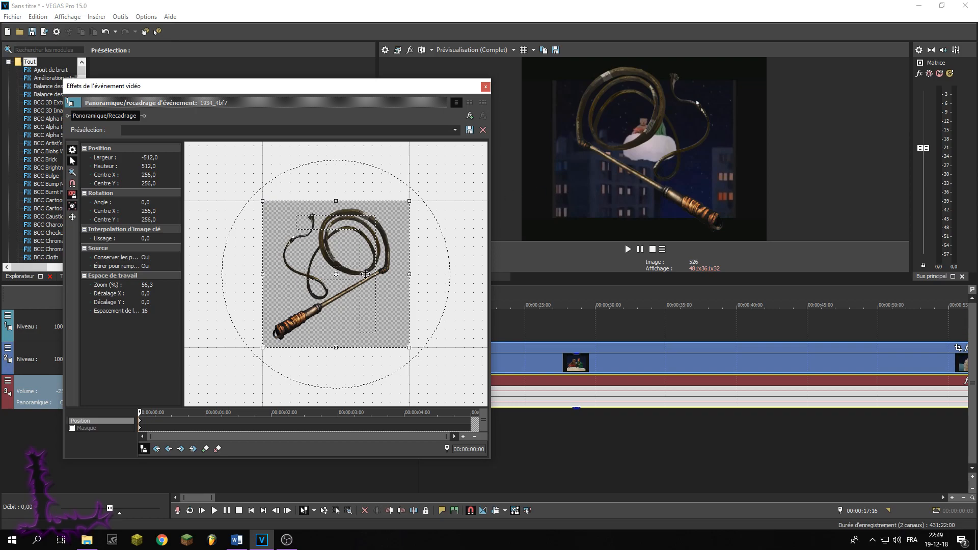
{"action": "right_click", "coordinate": [349, 279]}
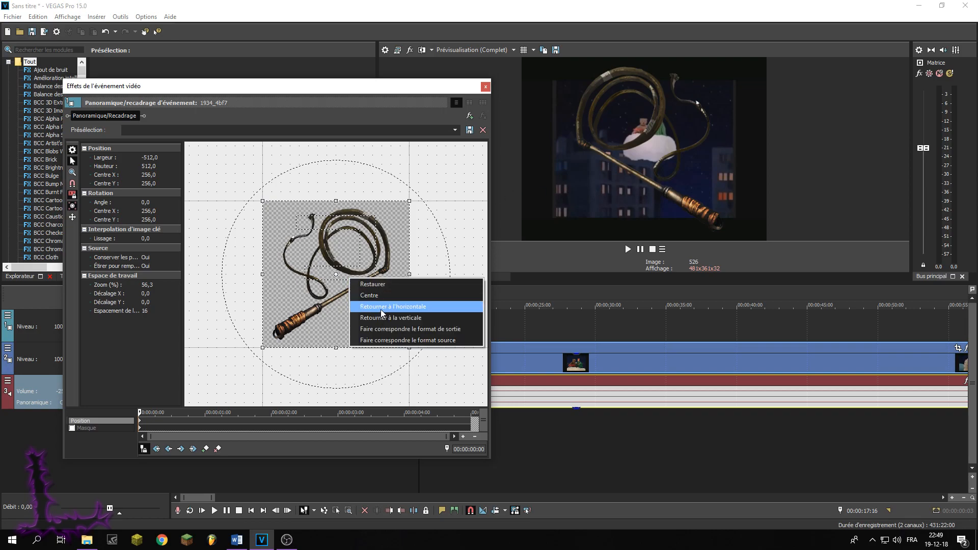
{"action": "left_click", "coordinate": [382, 307]}
- Flip the whip image vertically and restore its upright orientation
{"action": "right_click", "coordinate": [366, 266]}
{"action": "left_click", "coordinate": [398, 308]}
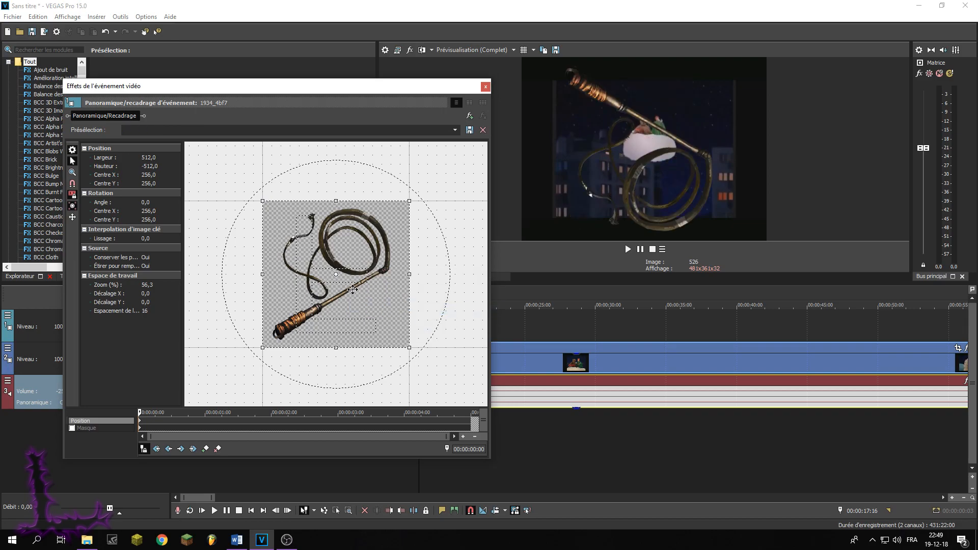
{"action": "right_click", "coordinate": [352, 289]}
{"action": "left_click", "coordinate": [389, 336]}
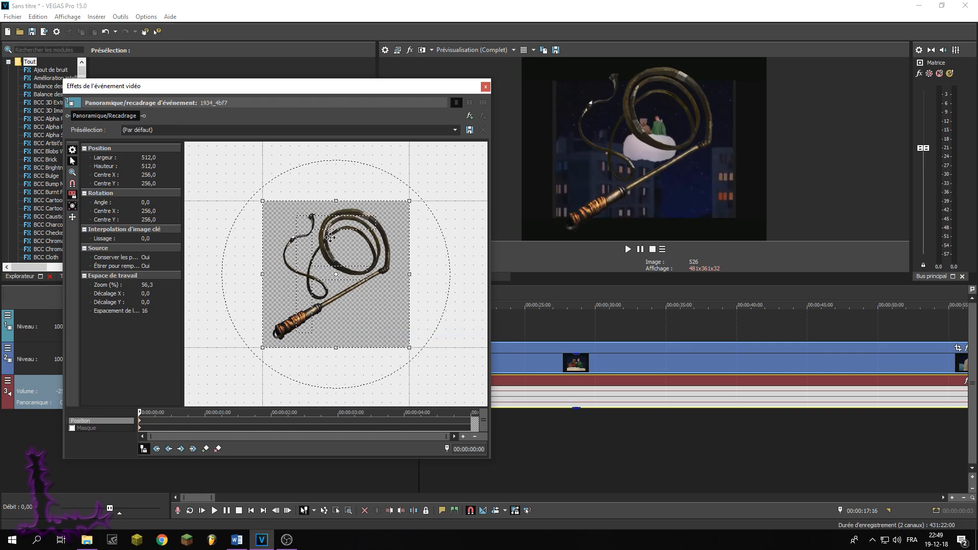
- Enlarge the whip image's crop frame to about 1501 by 1501 so the whip appears smaller in the preview
{"action": "scroll", "coordinate": [318, 278], "scroll_direction": "down", "scroll_amount": 5}
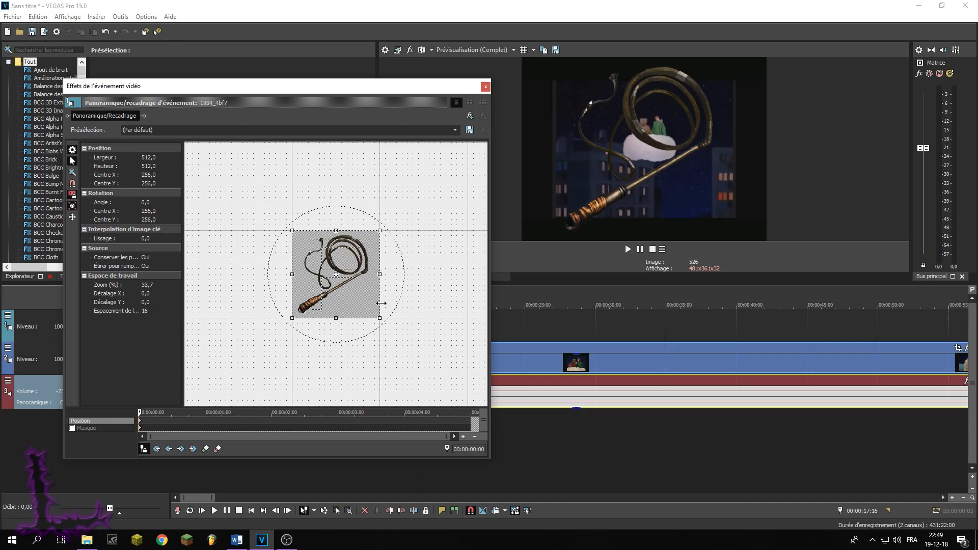
{"action": "scroll", "coordinate": [327, 305], "scroll_direction": "up", "scroll_amount": 4}
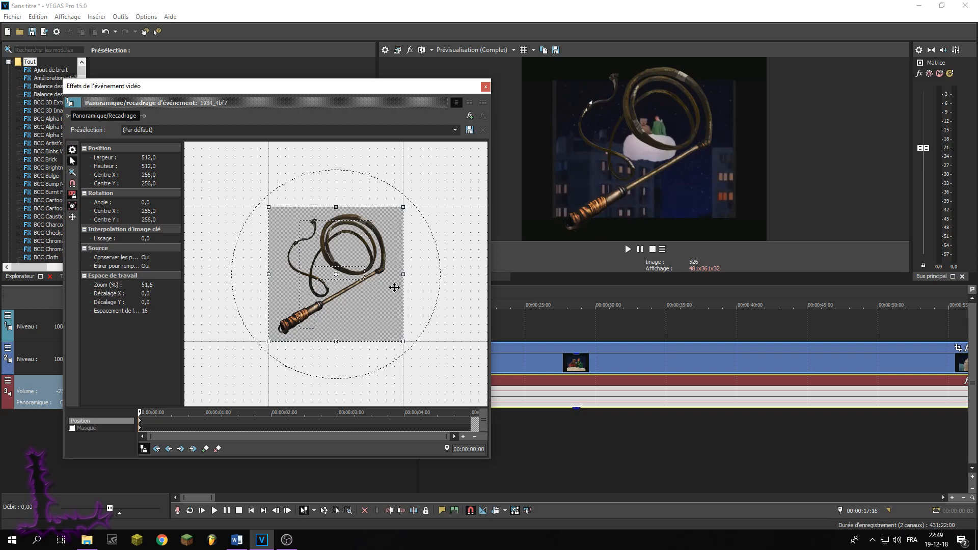
{"action": "left_click_drag", "start_coordinate": [271, 341], "coordinate": [213, 397]}
{"action": "scroll", "coordinate": [259, 362], "scroll_direction": "down", "scroll_amount": 3}
{"action": "left_click_drag", "start_coordinate": [257, 351], "coordinate": [223, 387]}
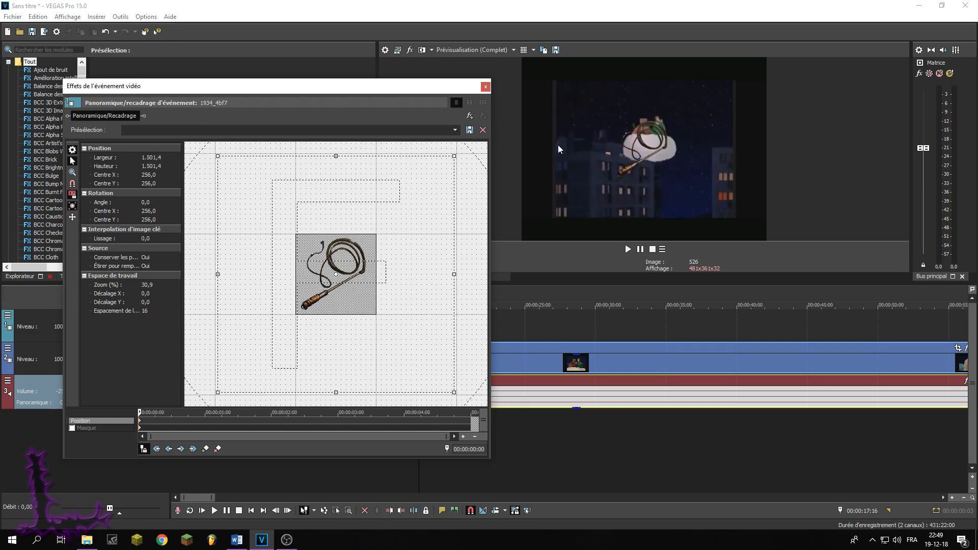
{"action": "scroll", "coordinate": [293, 320], "scroll_direction": "down", "scroll_amount": 3}
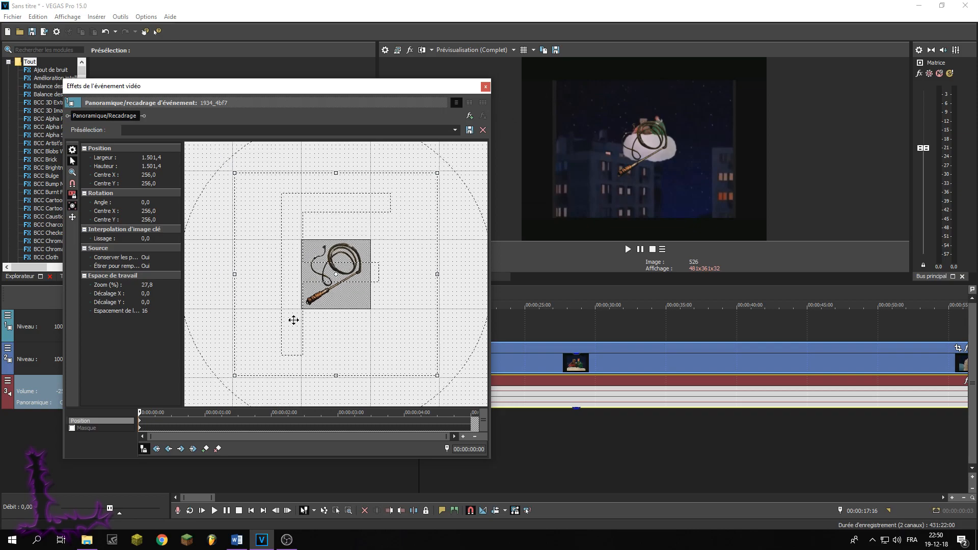
- Move the whip's crop frame around the workspace, bringing its centre to about X 497, Y 544
{"action": "left_click_drag", "start_coordinate": [308, 301], "coordinate": [400, 358]}
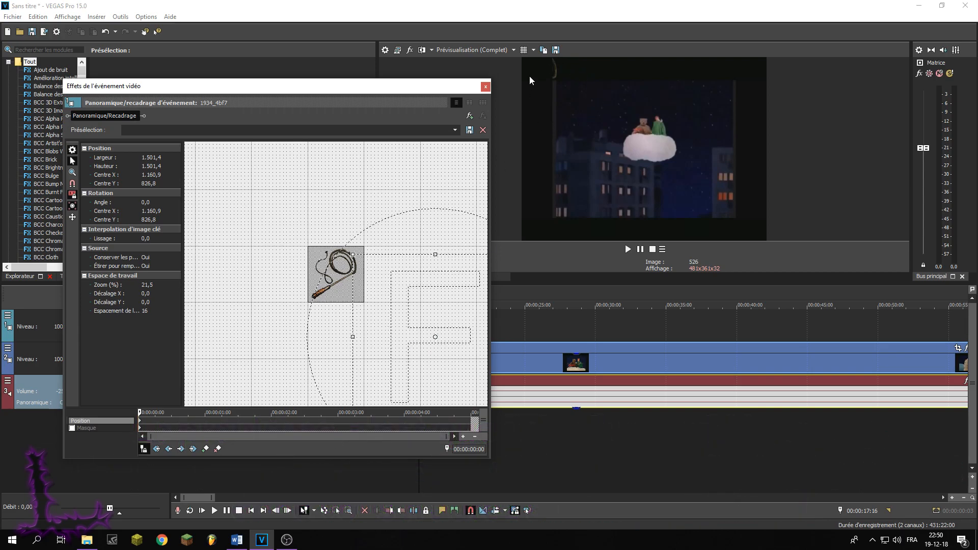
{"action": "left_click_drag", "start_coordinate": [402, 311], "coordinate": [391, 301]}
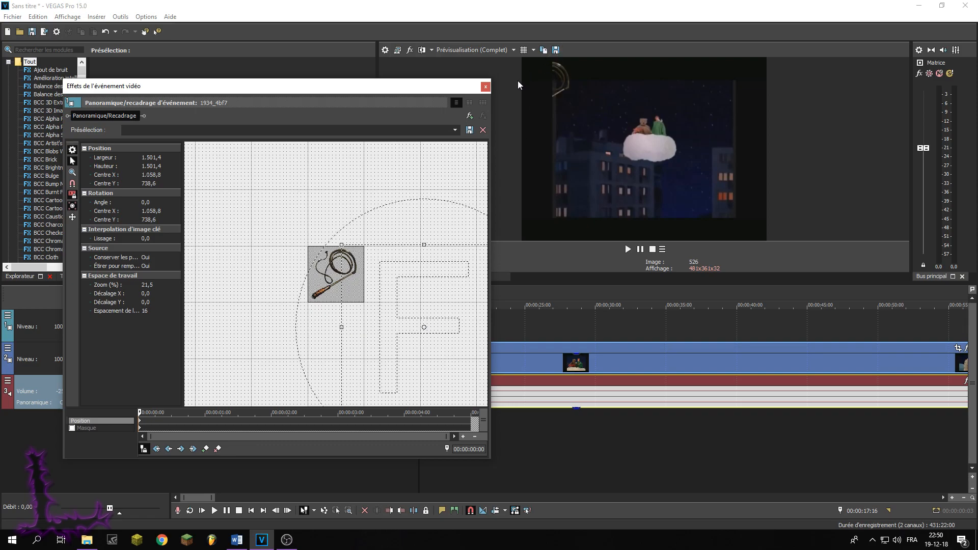
{"action": "left_click_drag", "start_coordinate": [391, 292], "coordinate": [331, 271]}
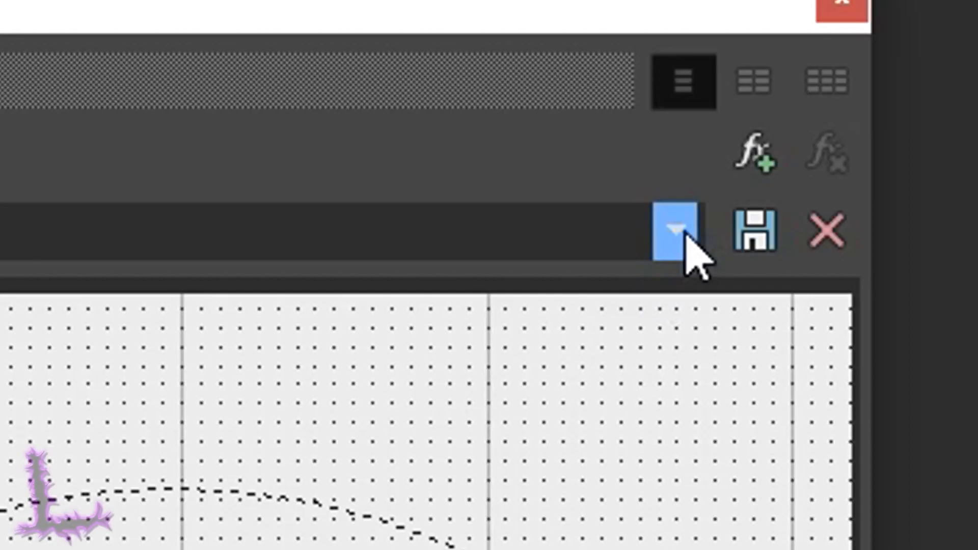
- Apply the preset "Format d'image télé grand écran 16:9" to the whip's Pan/Crop
{"action": "left_click", "coordinate": [456, 132]}
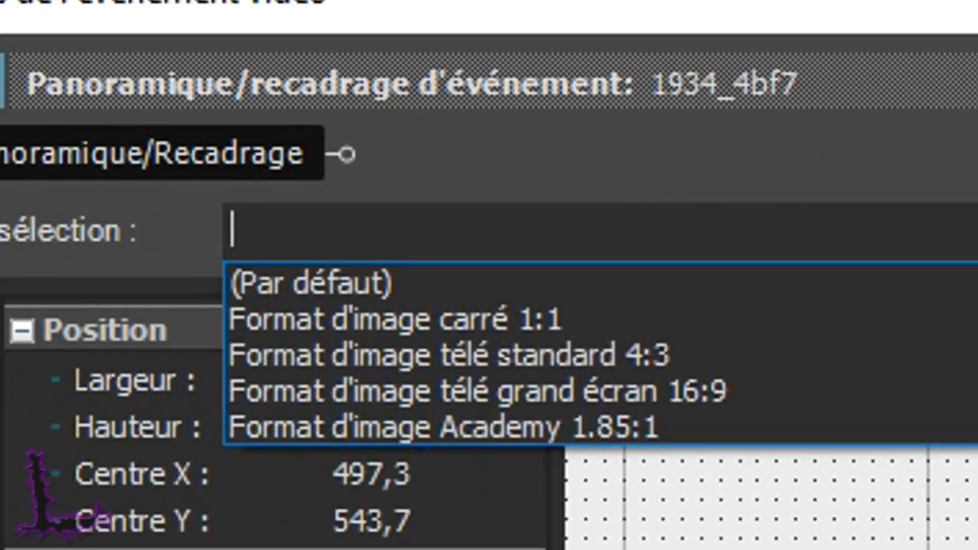
{"action": "left_click", "coordinate": [720, 393]}
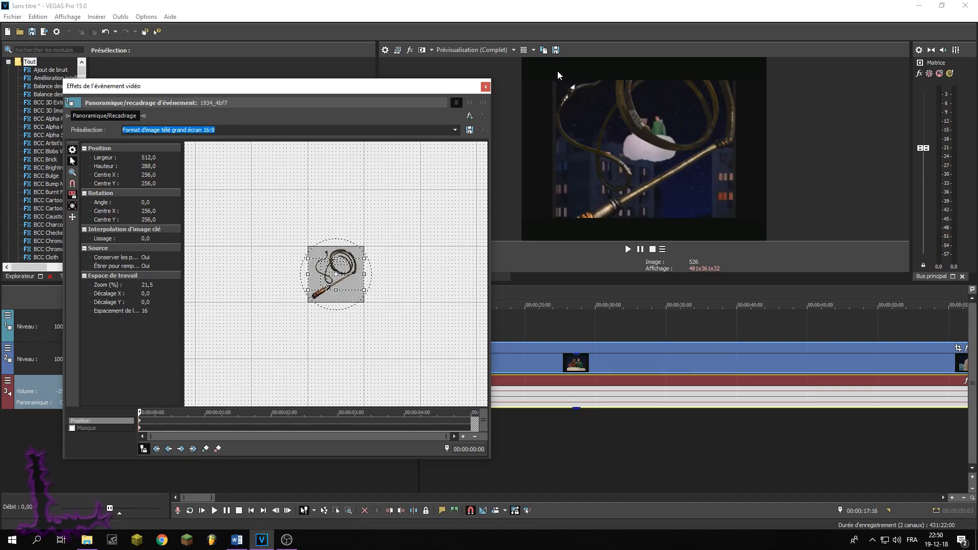
{"action": "scroll", "coordinate": [317, 291], "scroll_direction": "up", "scroll_amount": 5}
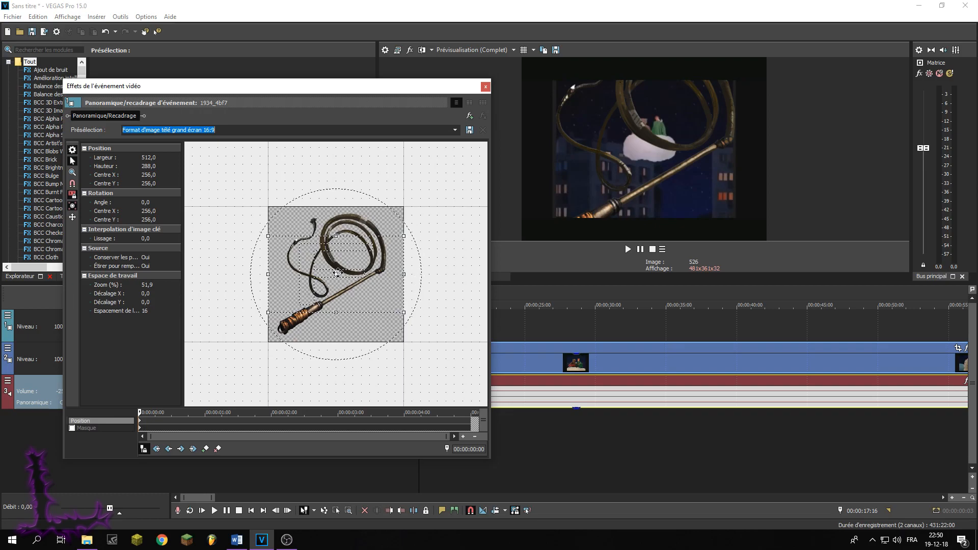
- Enlarge the 16:9 crop frame to about 1725 by 970 and move its centre to about X 930, Y 588
{"action": "left_click_drag", "start_coordinate": [264, 238], "coordinate": [223, 127]}
{"action": "scroll", "coordinate": [294, 304], "scroll_direction": "down", "scroll_amount": 4}
{"action": "left_click_drag", "start_coordinate": [288, 302], "coordinate": [227, 365]}
{"action": "scroll", "coordinate": [271, 280], "scroll_direction": "down", "scroll_amount": 4}
{"action": "left_click_drag", "start_coordinate": [301, 285], "coordinate": [339, 303]}
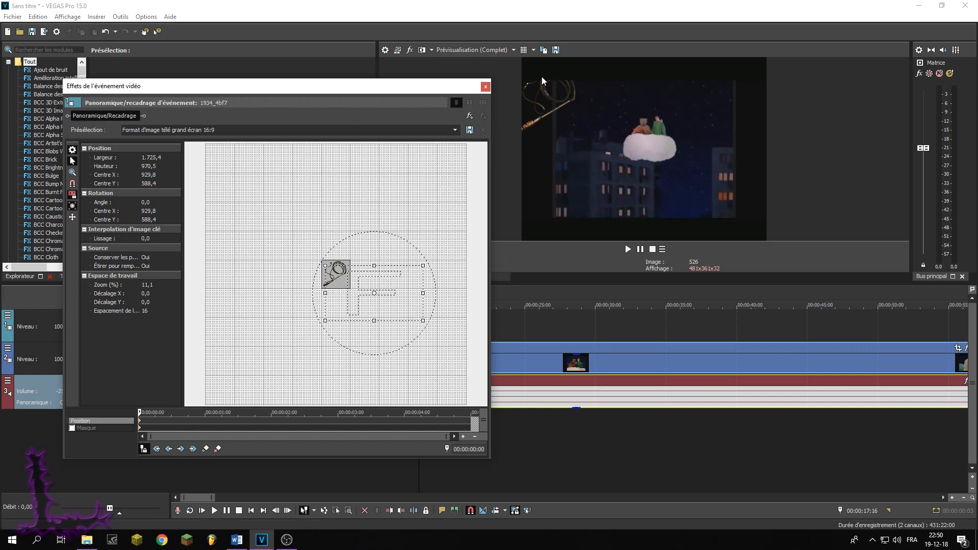
- Apply the preset "Format d'image télé standard 4:3" and adjust the frame to about 1457 by 1092, centred near X 367, Y 276
{"action": "left_click", "coordinate": [455, 129]}
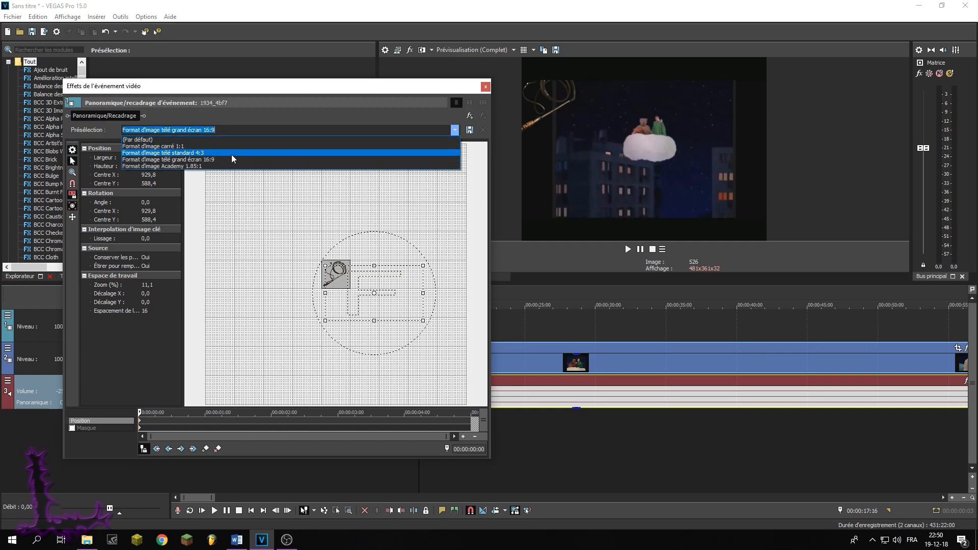
{"action": "left_click", "coordinate": [232, 152]}
{"action": "scroll", "coordinate": [309, 265], "scroll_direction": "up", "scroll_amount": 5}
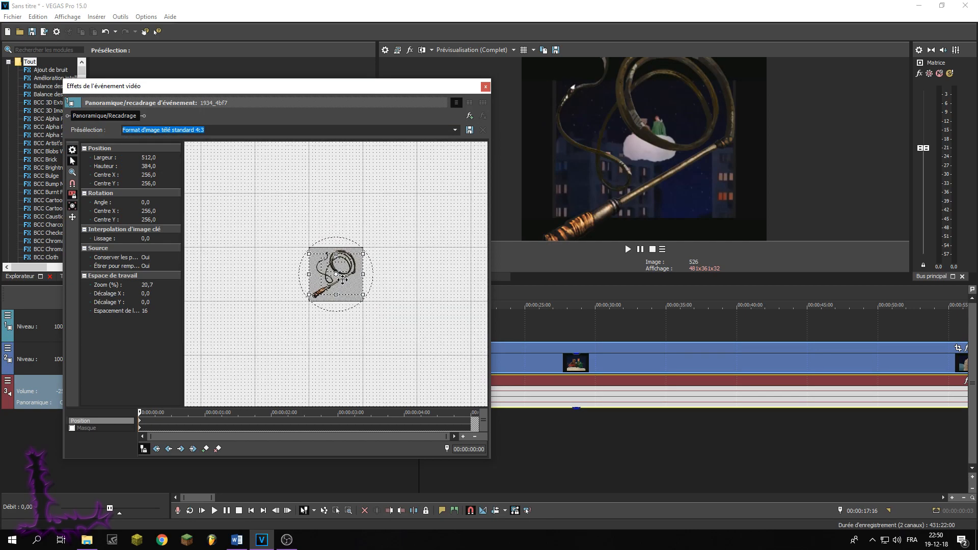
{"action": "left_click_drag", "start_coordinate": [304, 297], "coordinate": [242, 344]}
{"action": "left_click_drag", "start_coordinate": [319, 299], "coordinate": [320, 266]}
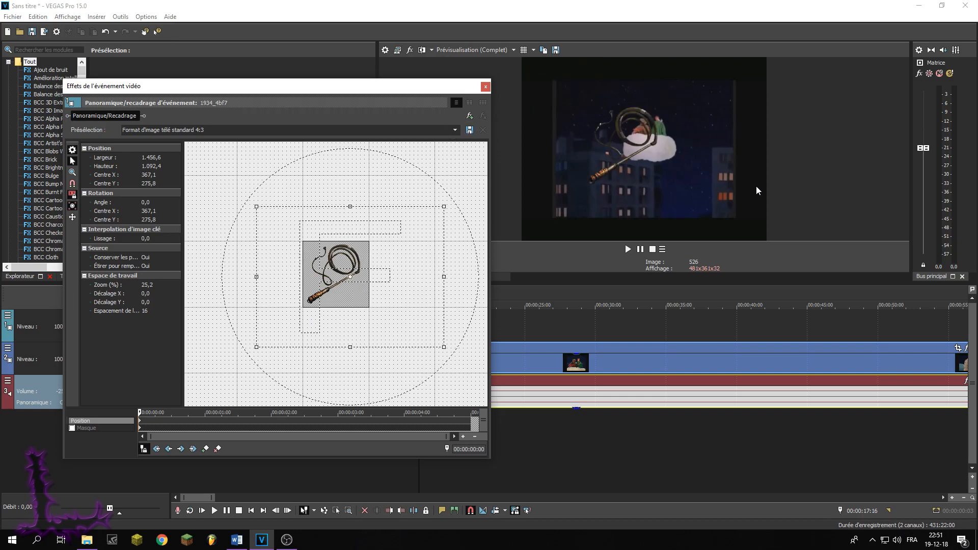
- Switch the whip's Pan/Crop to the preset "Format d'image télé grand écran 16:9" and reposition its window slightly
{"action": "left_click", "coordinate": [458, 128]}
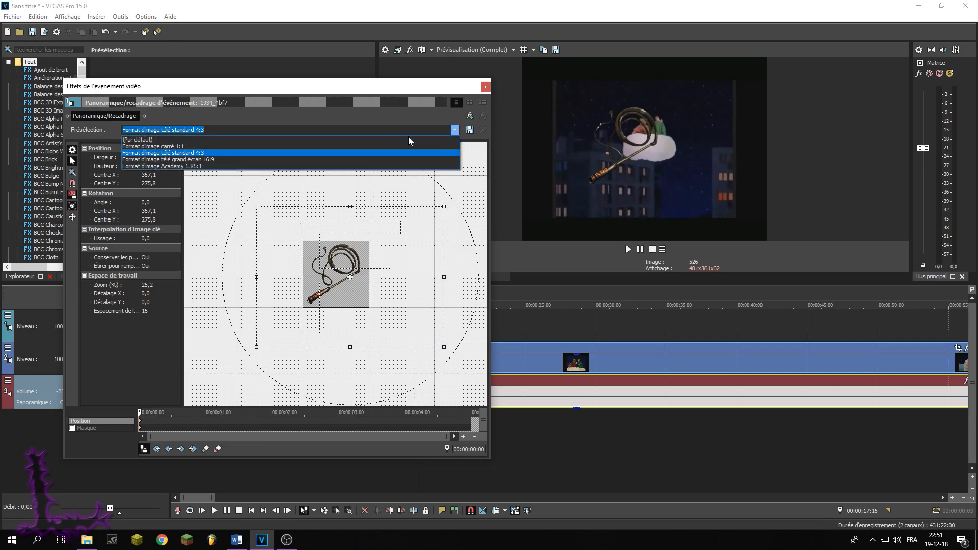
{"action": "left_click", "coordinate": [333, 159]}
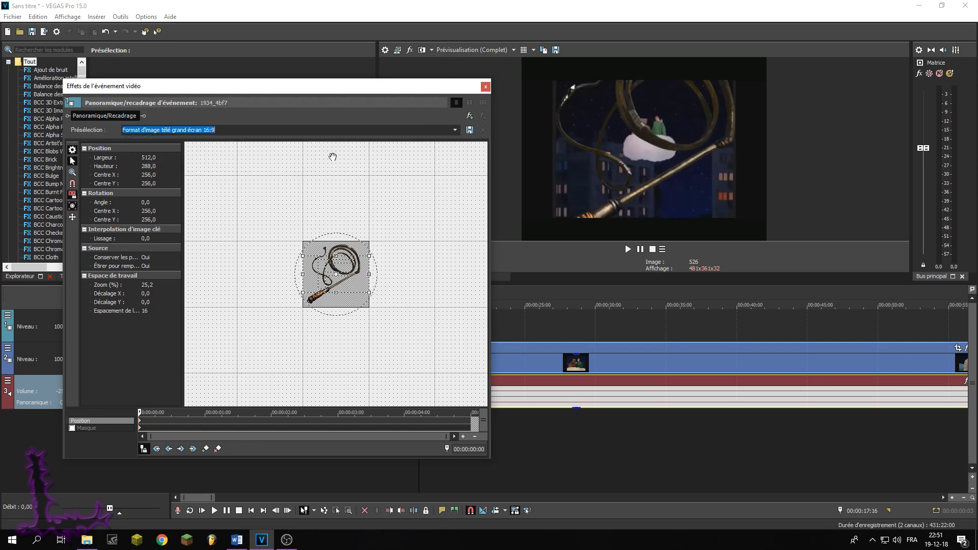
{"action": "scroll", "coordinate": [238, 295], "scroll_direction": "up", "scroll_amount": 5}
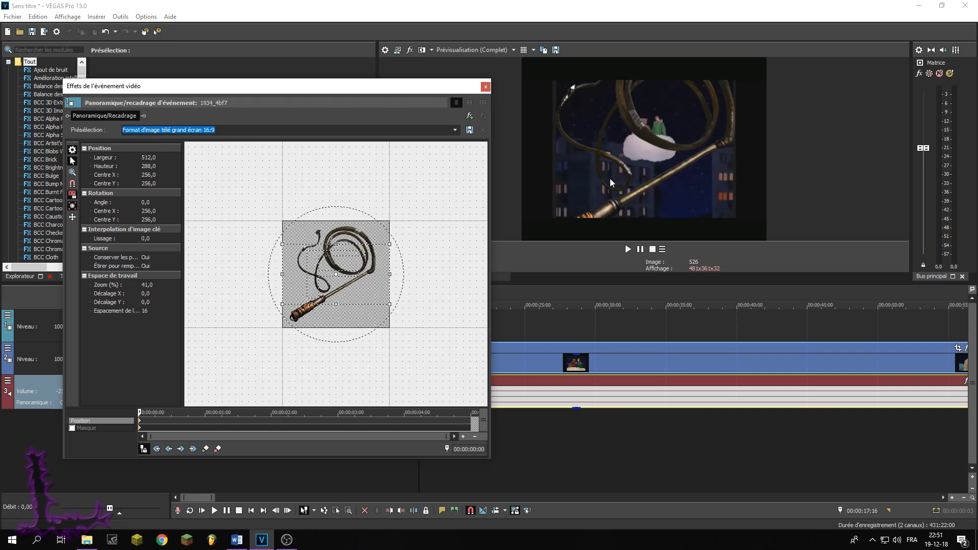
{"action": "mouse_move", "coordinate": [369, 91]}
{"action": "left_mouse_down"}
{"action": "mouse_move", "coordinate": [477, 386]}
{"action": "mouse_move", "coordinate": [465, 325]}
{"action": "mouse_move", "coordinate": [364, 93]}
{"action": "left_mouse_up"}
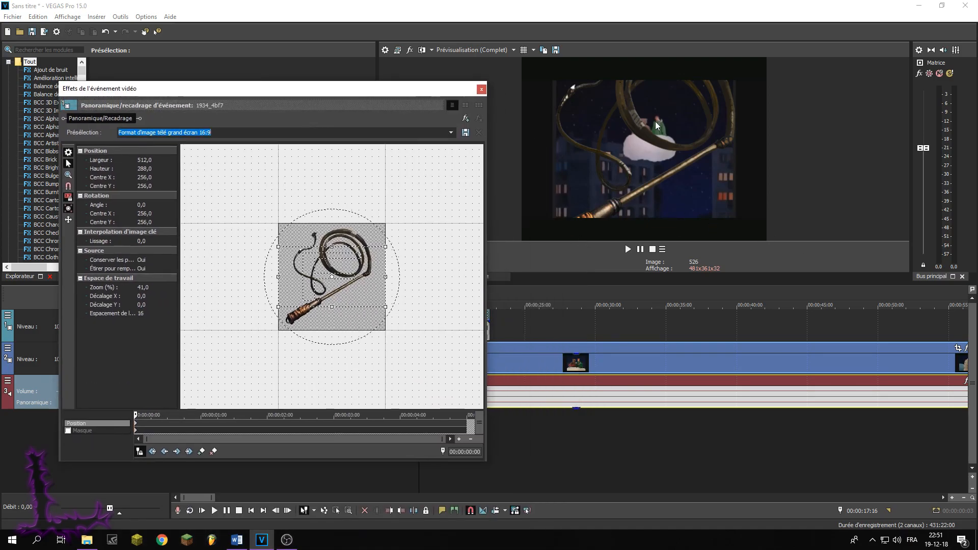
- Enlarge the crop frame to about 2186 by 1230, centre it near X 835, Y 237, and close Pan/Crop
{"action": "left_click_drag", "start_coordinate": [278, 307], "coordinate": [243, 334]}
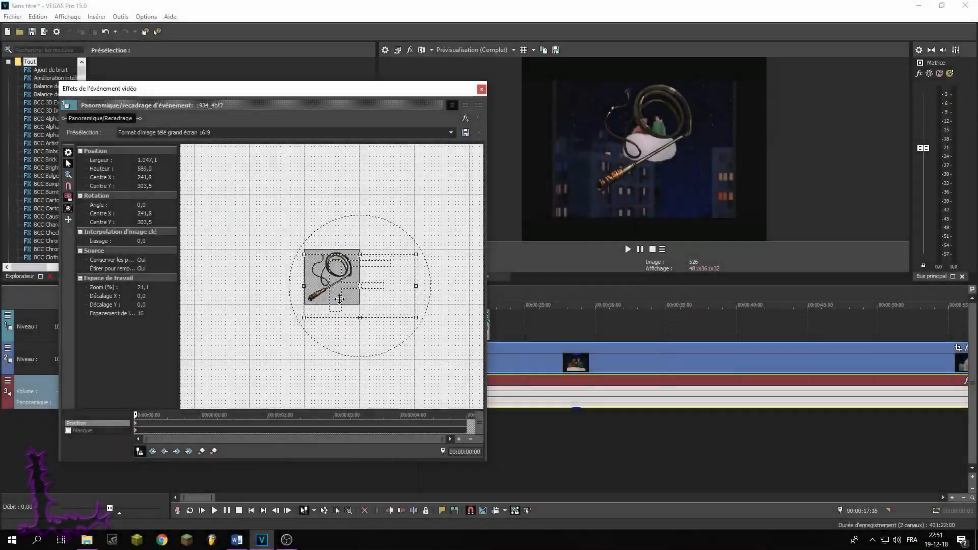
{"action": "mouse_move", "coordinate": [339, 299]}
{"action": "left_mouse_down"}
{"action": "mouse_move", "coordinate": [325, 290]}
{"action": "mouse_move", "coordinate": [339, 294]}
{"action": "left_mouse_up"}
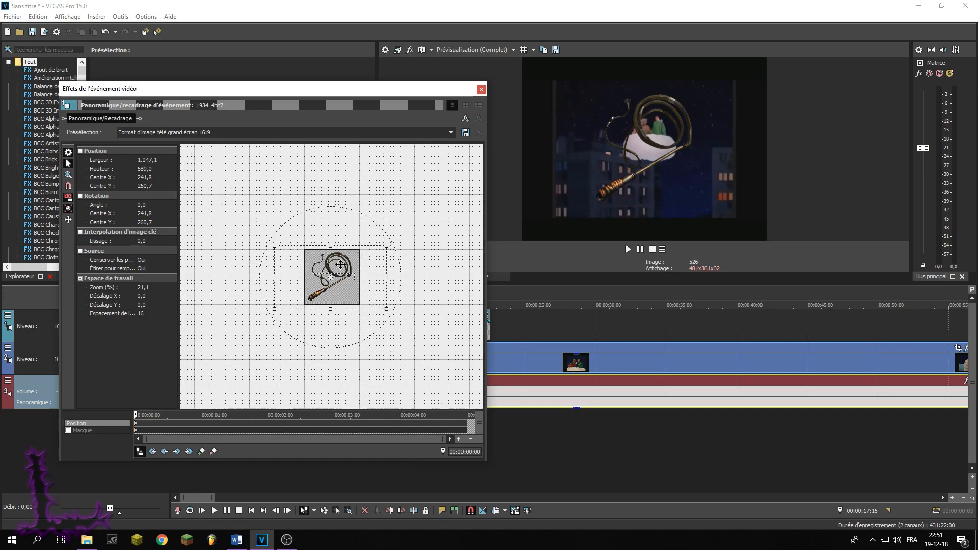
{"action": "left_click_drag", "start_coordinate": [387, 245], "coordinate": [447, 199]}
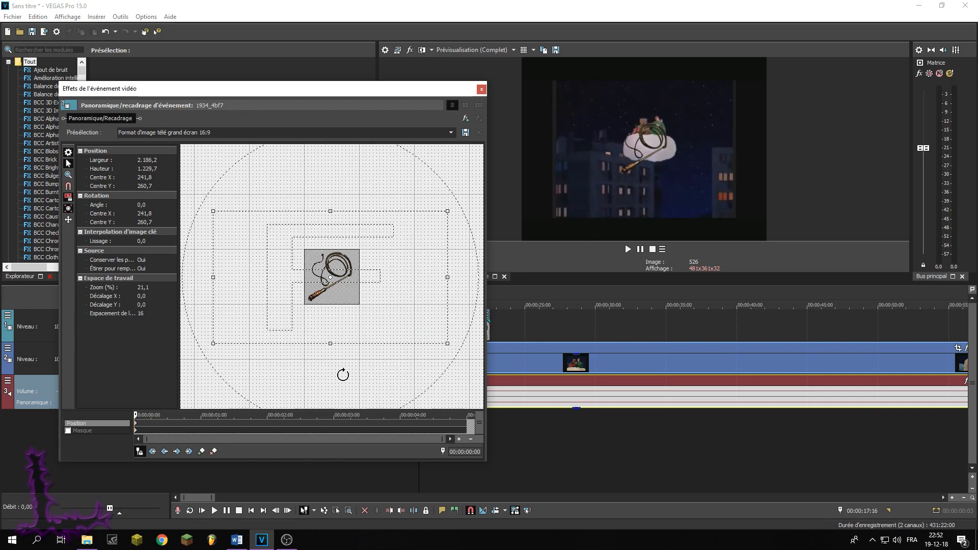
{"action": "left_click_drag", "start_coordinate": [324, 318], "coordinate": [357, 315]}
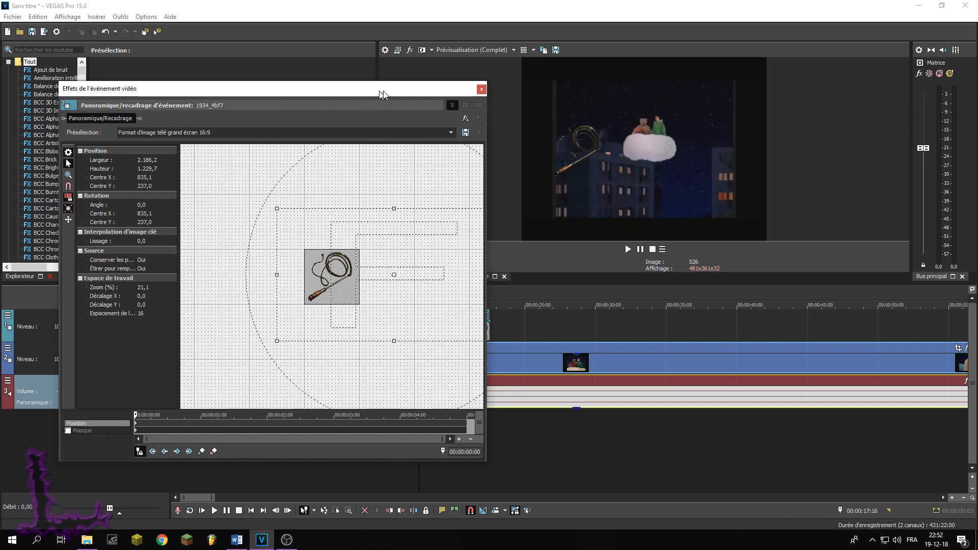
{"action": "left_click_drag", "start_coordinate": [378, 95], "coordinate": [440, 90]}
{"action": "left_click", "coordinate": [544, 86]}
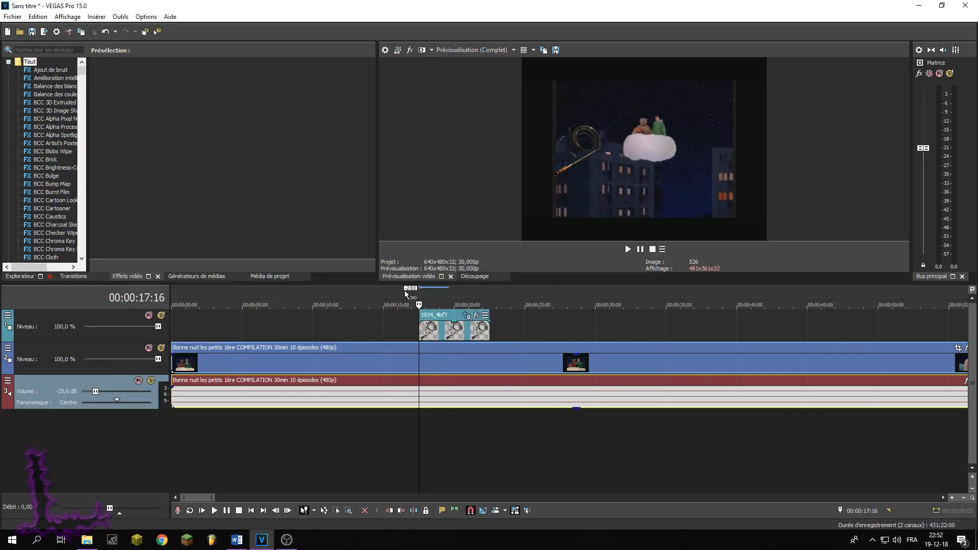
- Play back the section with the repositioned whip, starting just before the overlay and again from its first frame
{"action": "left_click", "coordinate": [389, 291]}
{"action": "key", "text": "space"}
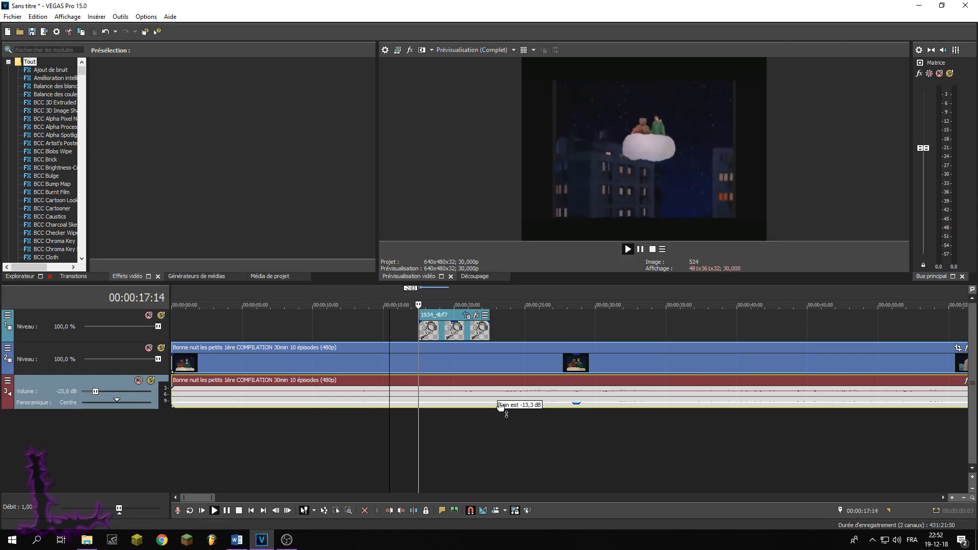
{"action": "left_click", "coordinate": [412, 298]}
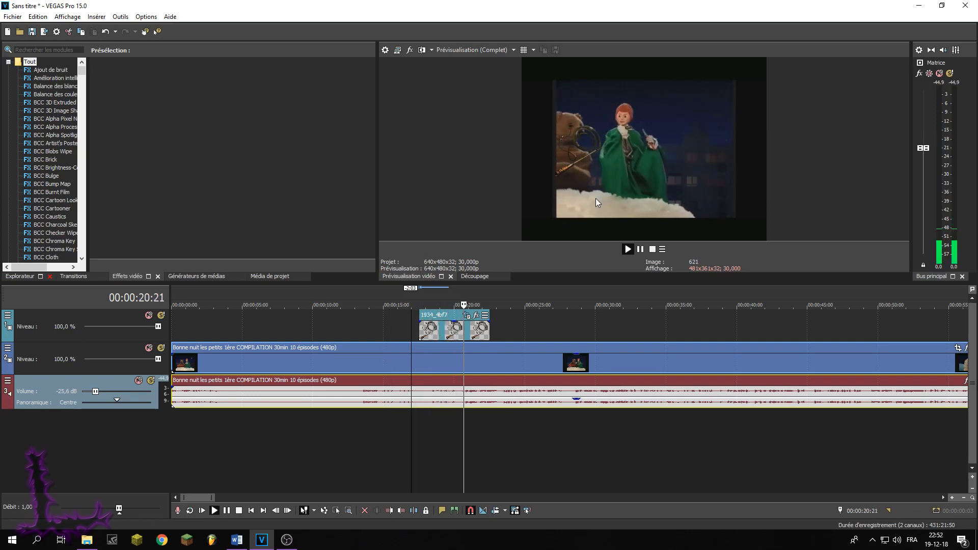
{"action": "key", "text": "space"}
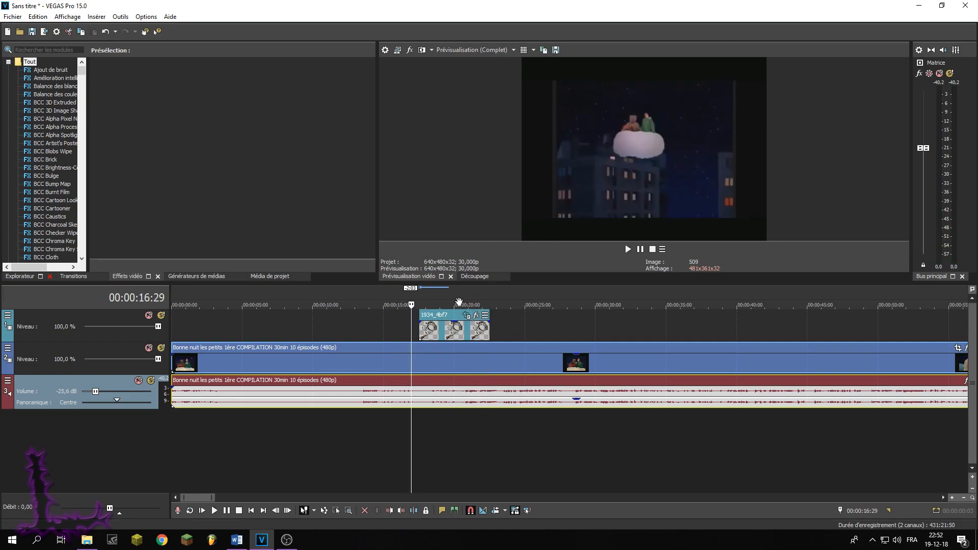
{"action": "left_click", "coordinate": [419, 304]}
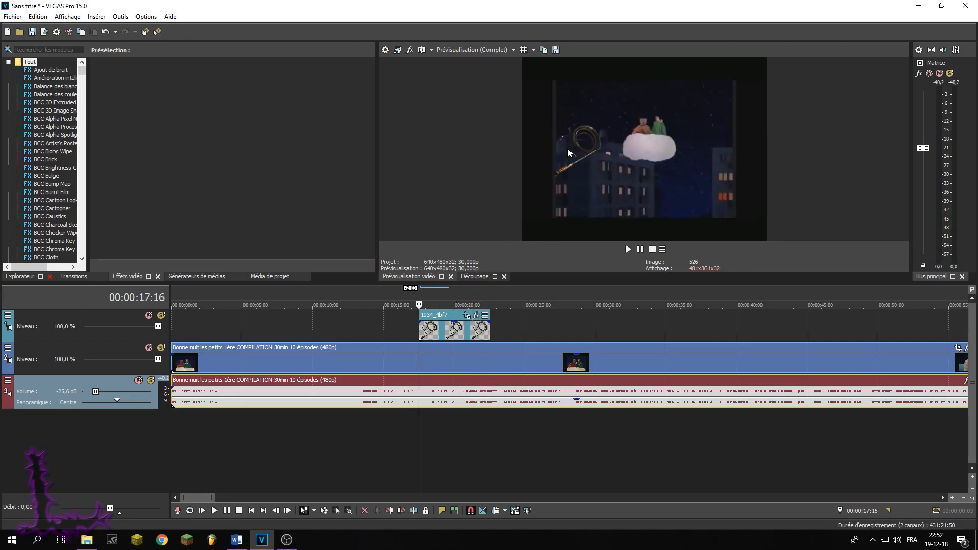
{"action": "key", "text": "space"}
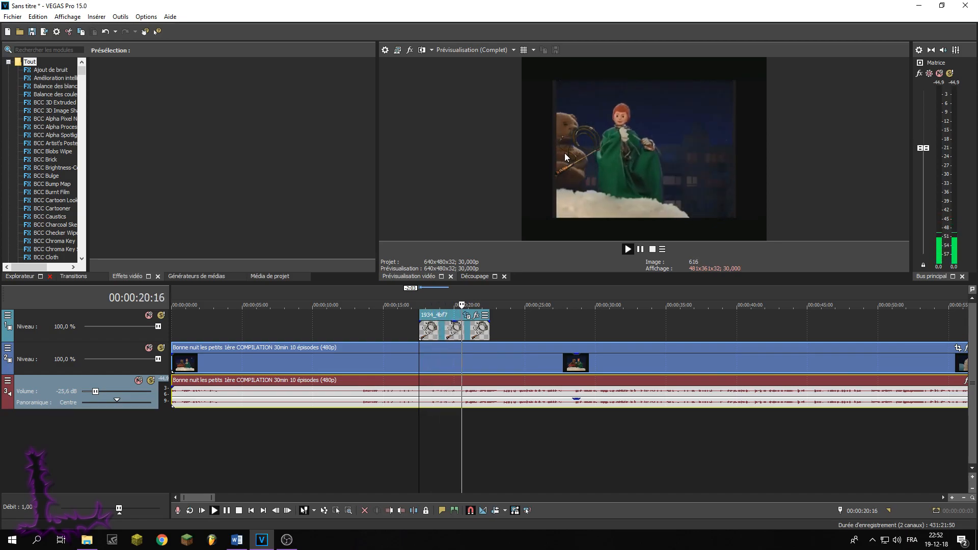
{"action": "key", "text": "space"}
- Shorten the whip image event to about one second and play back the result
{"action": "left_click_drag", "start_coordinate": [487, 335], "coordinate": [431, 334]}
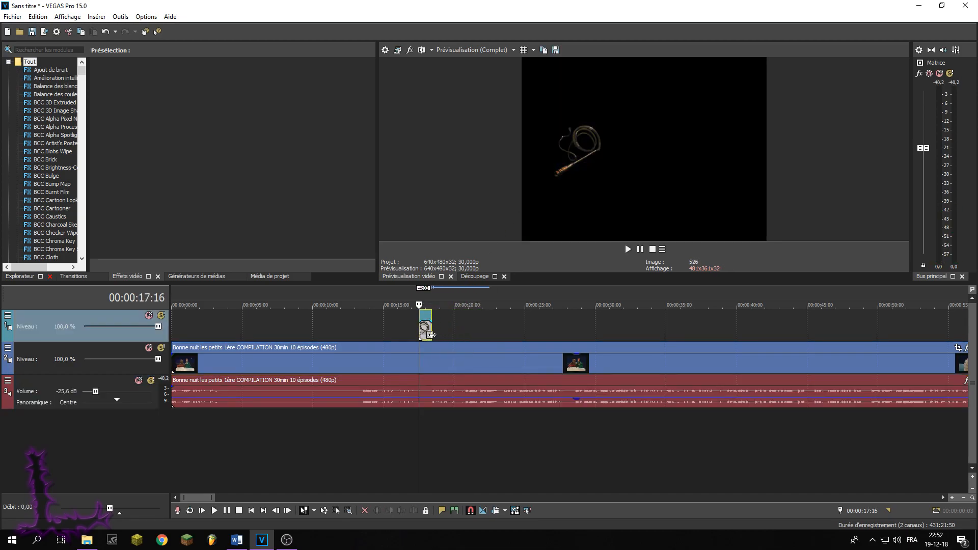
{"action": "key", "text": "space"}
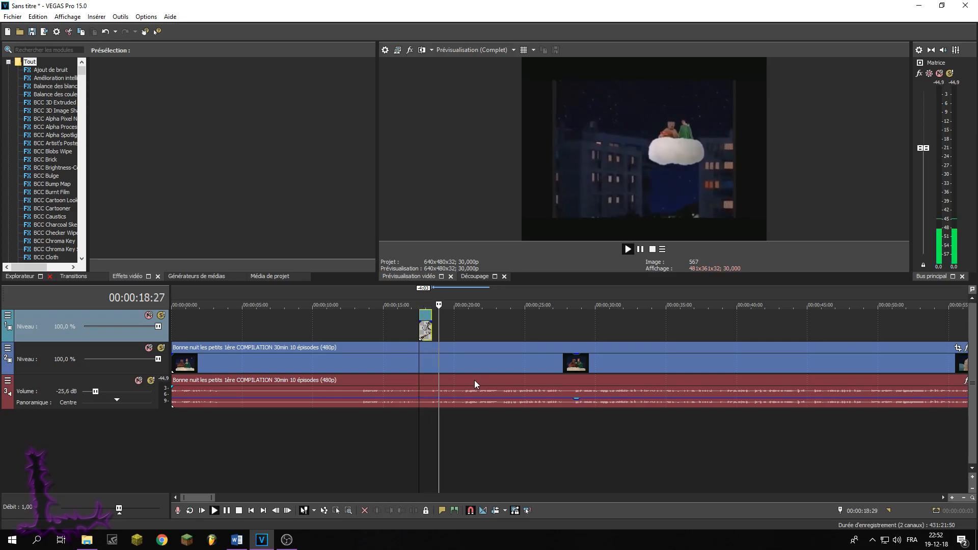
{"action": "key", "text": "space"}
- Lengthen the whip image event, play it back, and adjust its end to about 20 seconds on the timeline
{"action": "left_click_drag", "start_coordinate": [428, 334], "coordinate": [482, 335]}
{"action": "key", "text": "space"}
{"action": "key", "text": "space"}
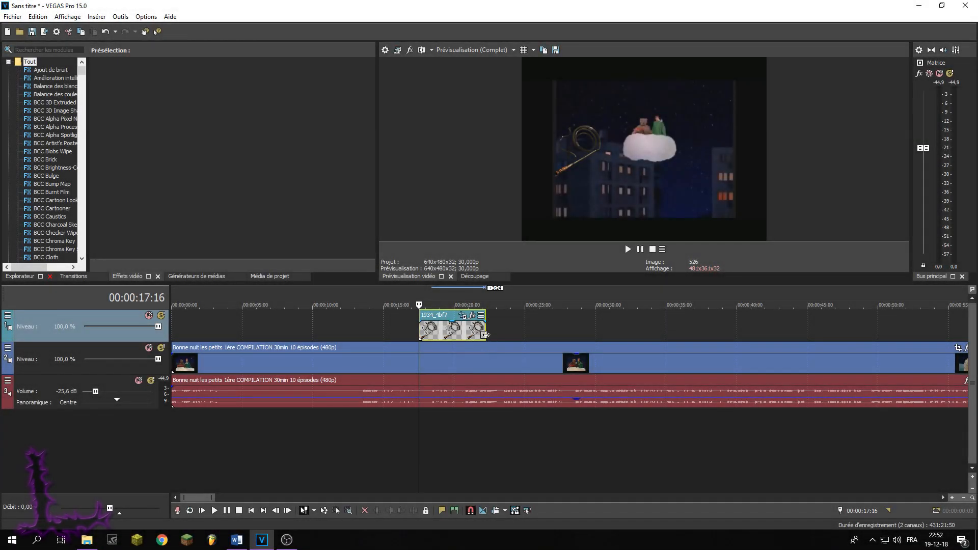
{"action": "left_click_drag", "start_coordinate": [483, 335], "coordinate": [798, 336]}
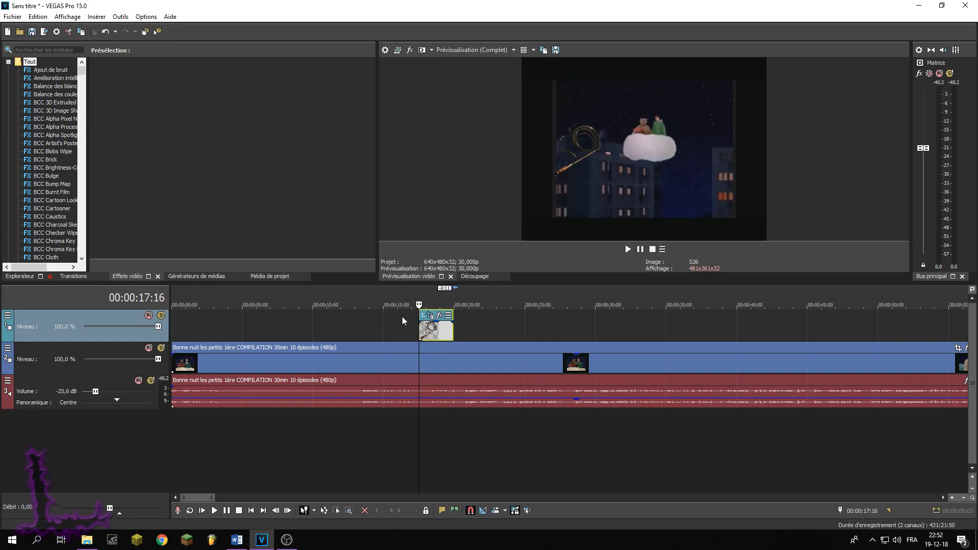
- Open event Pan/Crop for the shortened whip image with the whole crop frame in view
{"action": "scroll", "coordinate": [508, 338], "scroll_direction": "up", "scroll_amount": 3}
{"action": "left_click", "coordinate": [632, 316]}
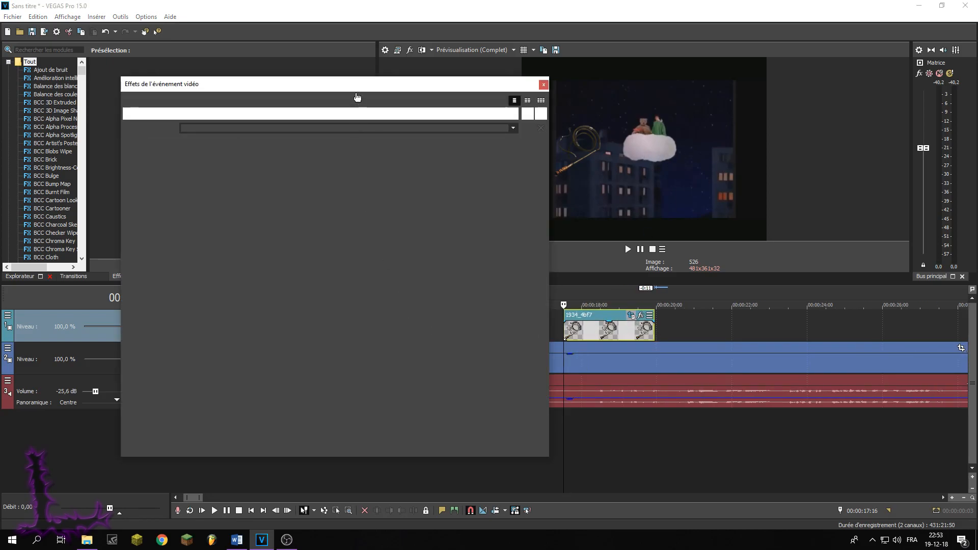
{"action": "scroll", "coordinate": [285, 337], "scroll_direction": "down", "scroll_amount": 10}
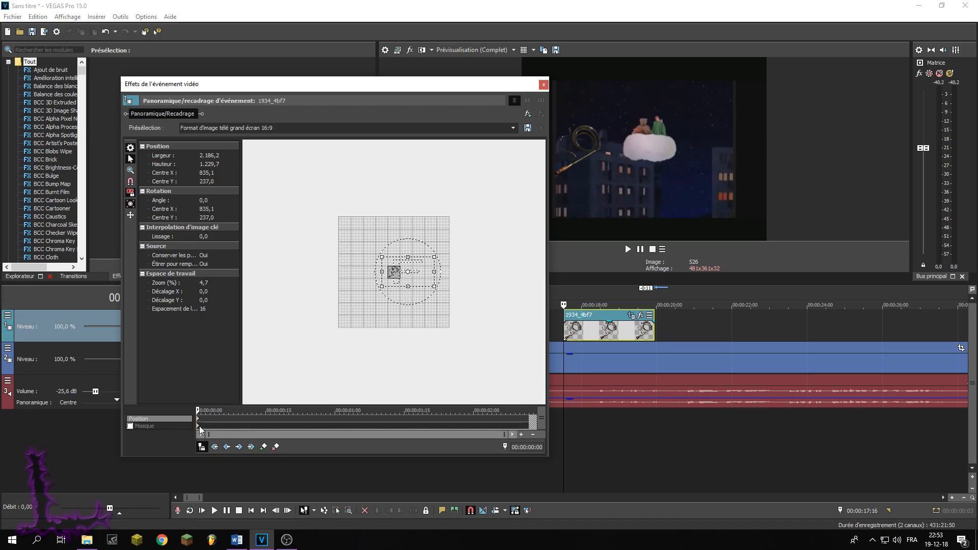
{"action": "scroll", "coordinate": [399, 283], "scroll_direction": "up", "scroll_amount": 4}
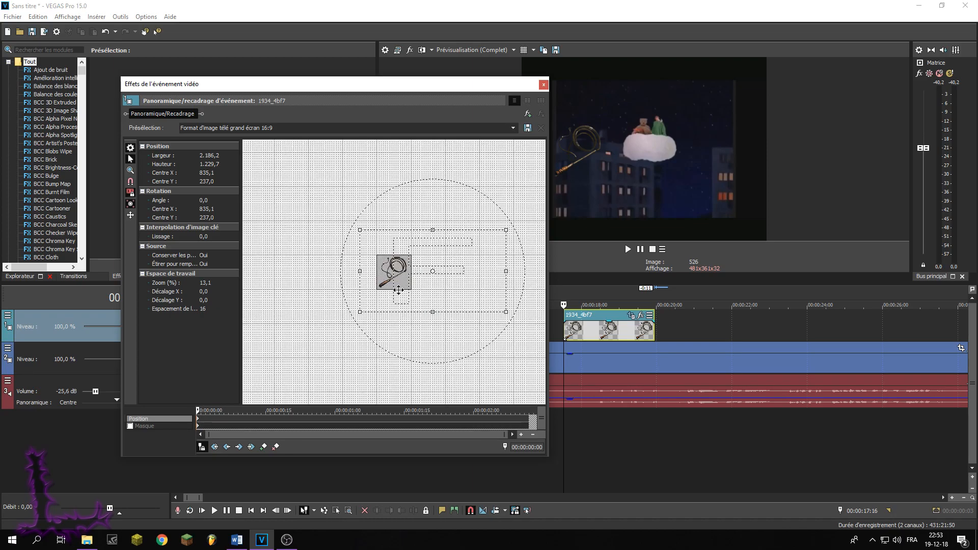
- Shrink the whip by enlarging its crop frame to about 3,344 wide and centre it over the cloud at about X 302, Y 277
{"action": "left_click_drag", "start_coordinate": [352, 317], "coordinate": [310, 344]}
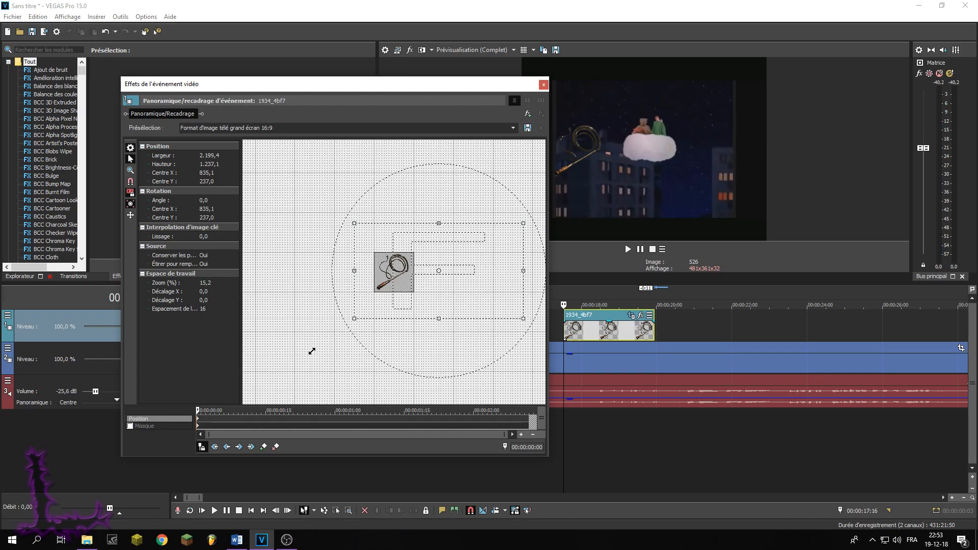
{"action": "left_click_drag", "start_coordinate": [432, 304], "coordinate": [406, 305]}
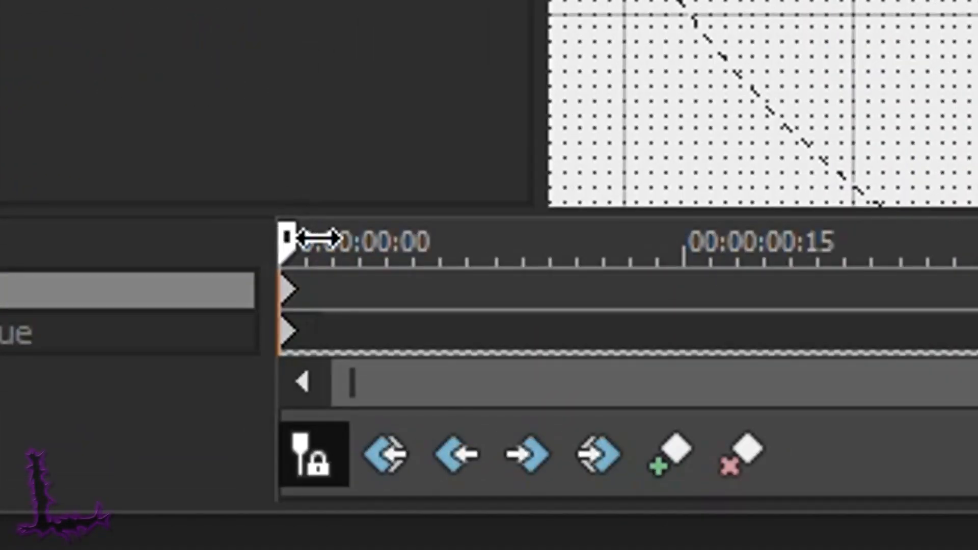
- Add position keyframes at 00:13 and 01:04 that move the whip along with the drifting cloud
{"action": "left_click_drag", "start_coordinate": [319, 238], "coordinate": [483, 222]}
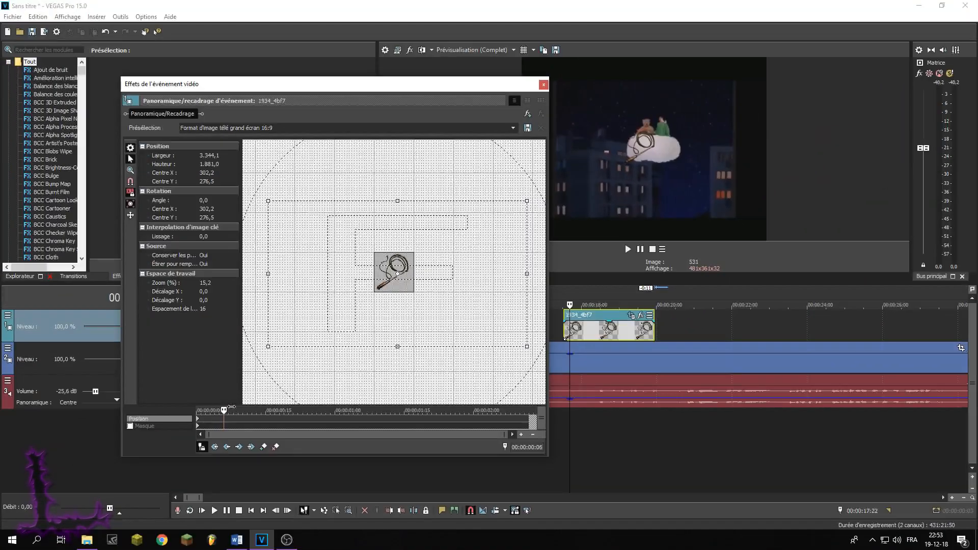
{"action": "left_click_drag", "start_coordinate": [232, 407], "coordinate": [264, 407]}
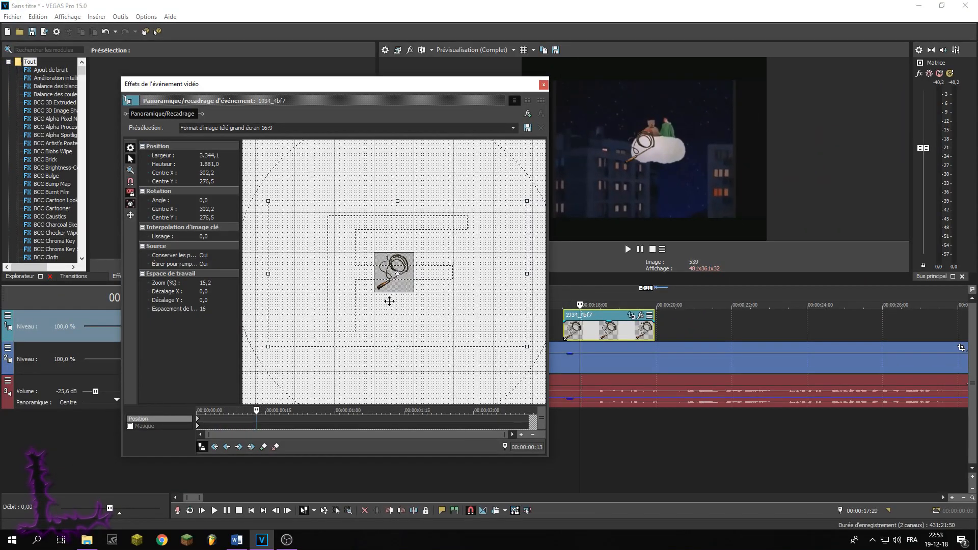
{"action": "left_click_drag", "start_coordinate": [441, 310], "coordinate": [431, 306]}
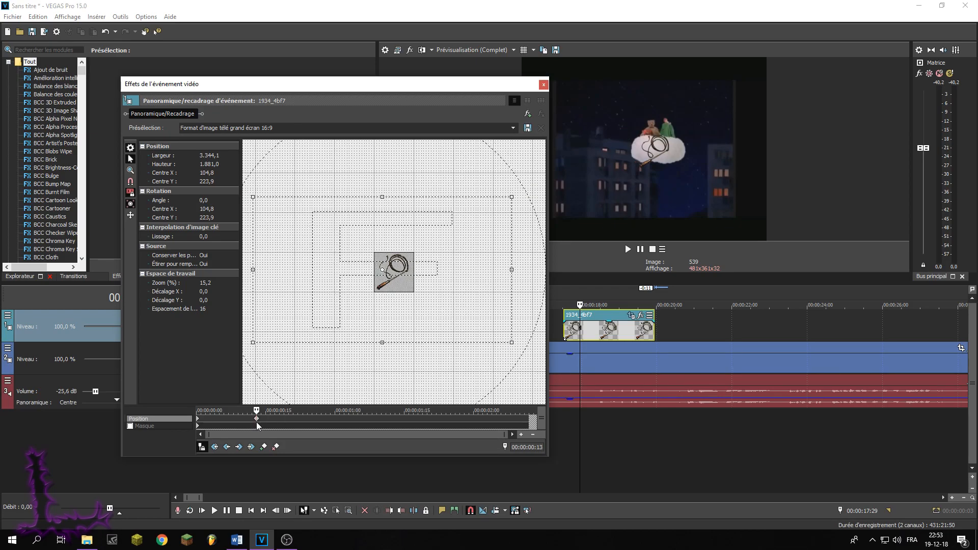
{"action": "left_click_drag", "start_coordinate": [264, 409], "coordinate": [353, 410]}
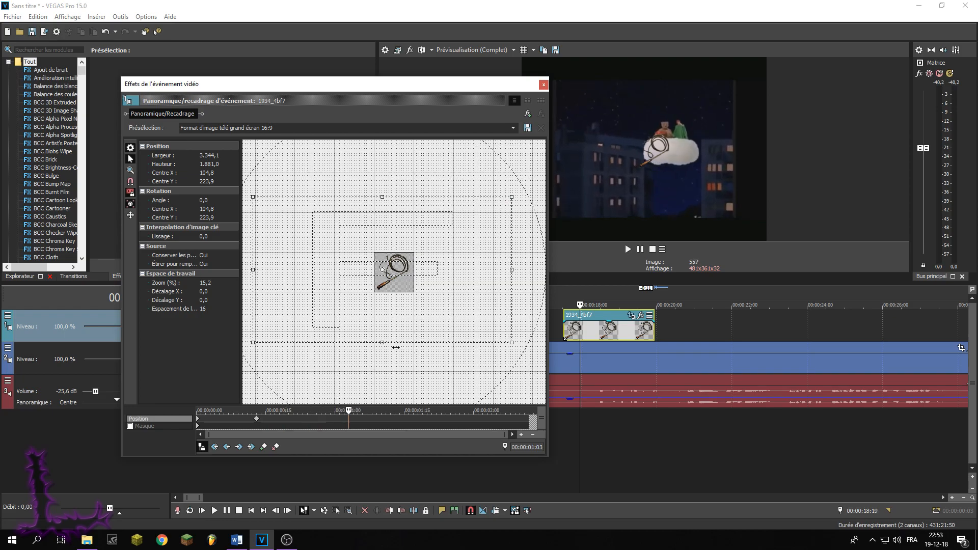
{"action": "left_click_drag", "start_coordinate": [426, 296], "coordinate": [408, 296]}
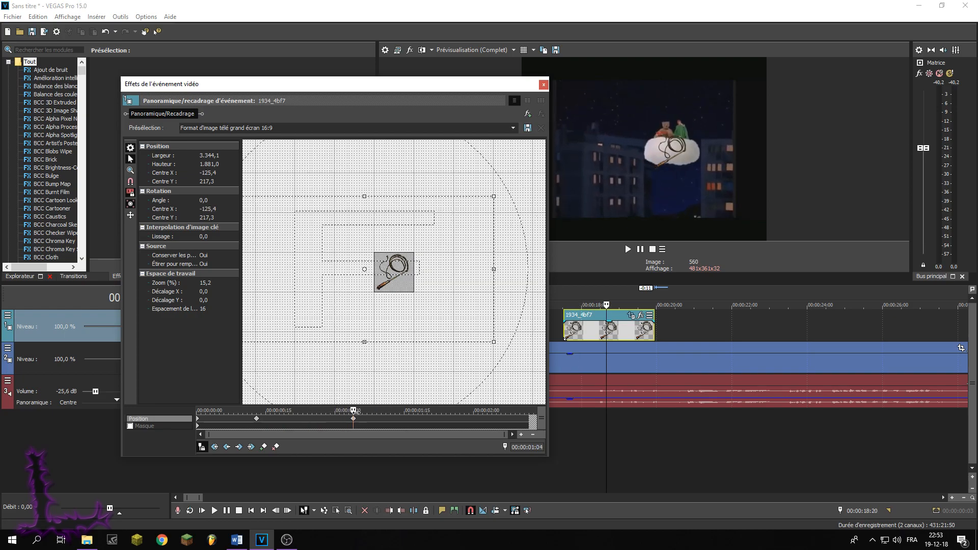
- Add two more position keyframes up to 02:10 so the whip follows the cloud through the rest of its event
{"action": "left_click_drag", "start_coordinate": [381, 410], "coordinate": [450, 409]}
{"action": "left_click_drag", "start_coordinate": [451, 312], "coordinate": [439, 309]}
{"action": "left_click_drag", "start_coordinate": [453, 411], "coordinate": [519, 411]}
{"action": "left_click_drag", "start_coordinate": [461, 317], "coordinate": [438, 315]}
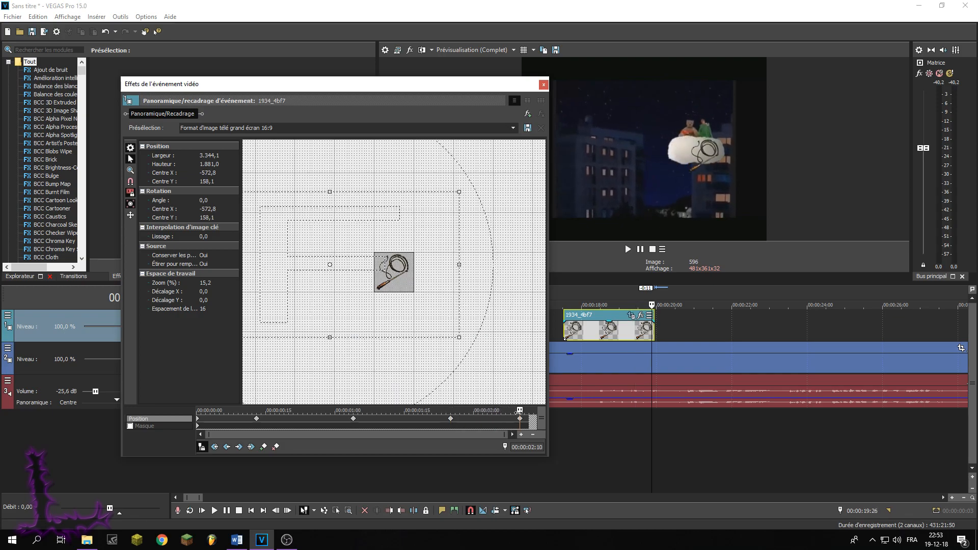
- Close event Pan/Crop, play back the animated whip from just before its event, and return the playhead to its first frame
{"action": "left_click", "coordinate": [543, 85]}
{"action": "left_click", "coordinate": [555, 290]}
{"action": "key", "text": "space"}
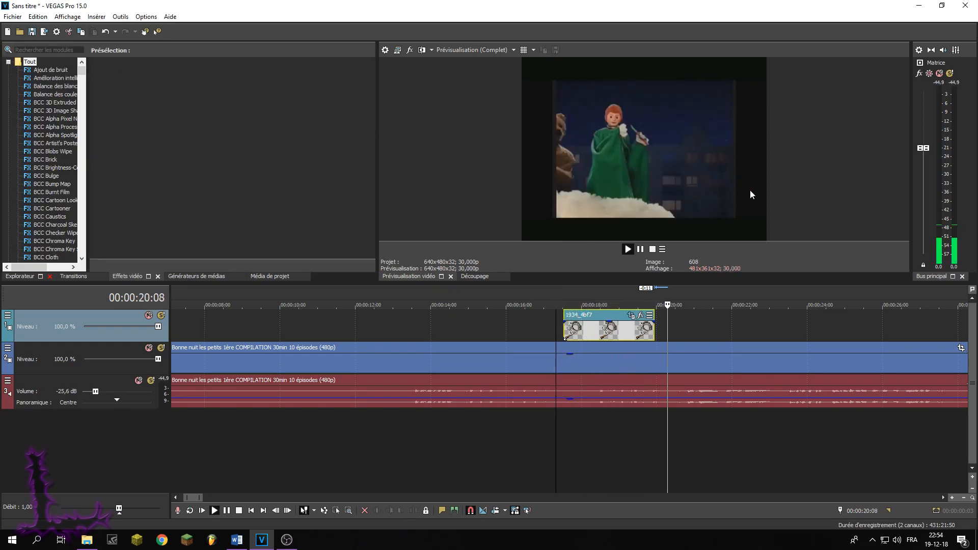
{"action": "key", "text": "space"}
{"action": "left_click", "coordinate": [558, 290]}
{"action": "left_click", "coordinate": [564, 296]}
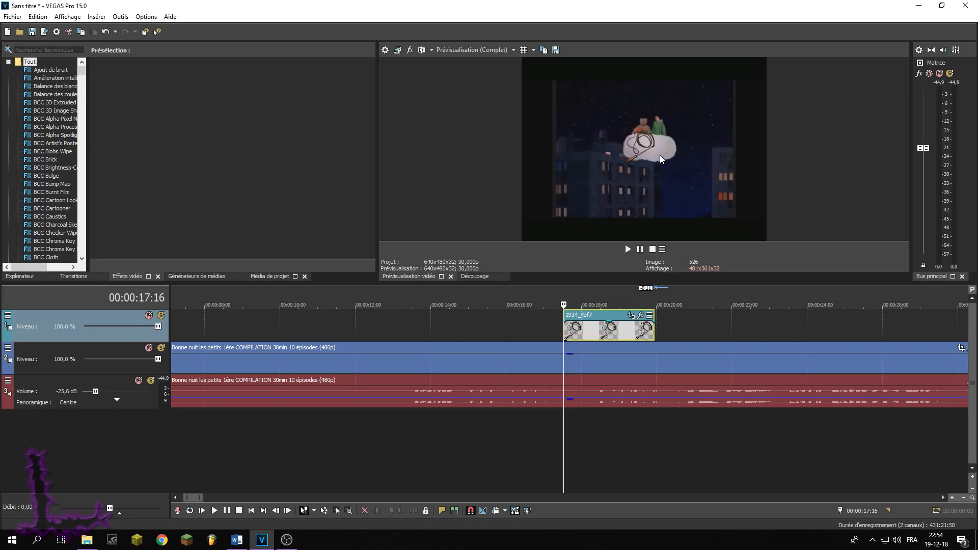
- Reopen the whip's Pan/Crop, keyframe its move onto the cloud at 01:23, and enlarge it there with a crop frame about 1,672 wide
{"action": "left_click", "coordinate": [632, 315]}
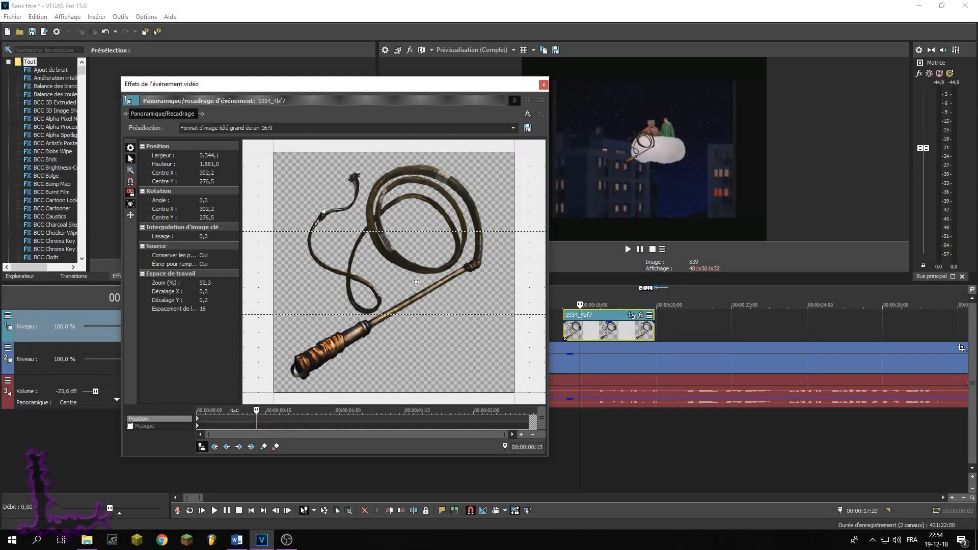
{"action": "left_click_drag", "start_coordinate": [234, 410], "coordinate": [442, 415]}
{"action": "left_click_drag", "start_coordinate": [447, 330], "coordinate": [341, 325]}
{"action": "left_click_drag", "start_coordinate": [480, 334], "coordinate": [384, 333]}
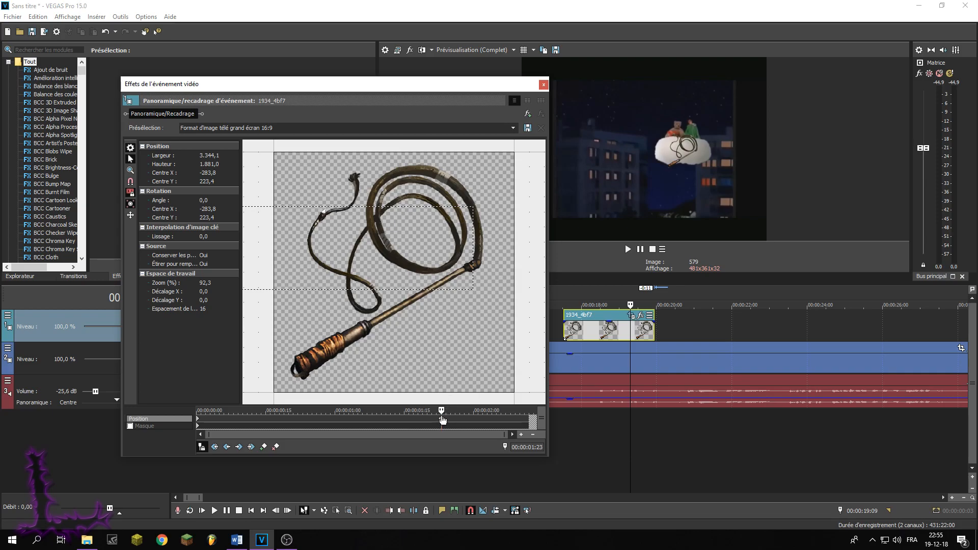
{"action": "scroll", "coordinate": [452, 391], "scroll_direction": "down", "scroll_amount": 10}
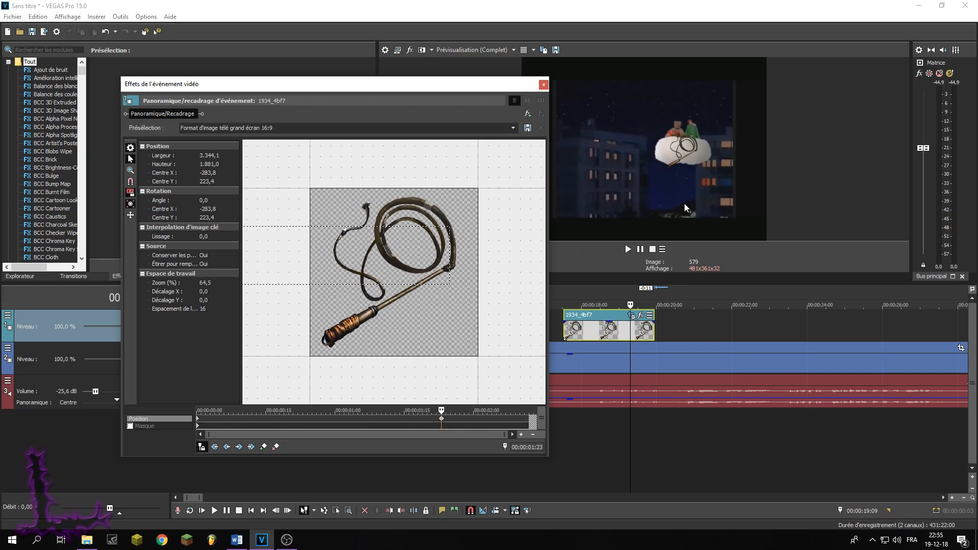
{"action": "scroll", "coordinate": [383, 308], "scroll_direction": "down", "scroll_amount": 8}
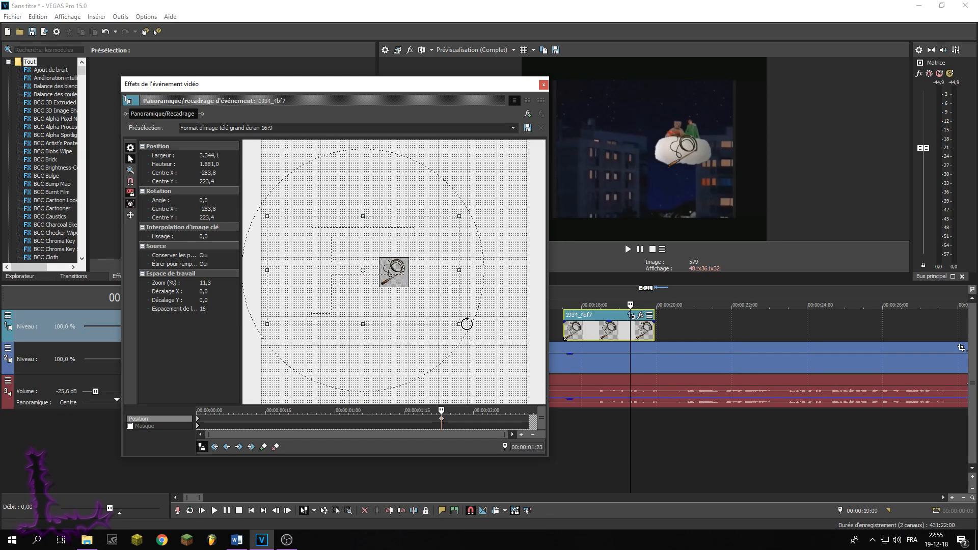
{"action": "left_click_drag", "start_coordinate": [459, 324], "coordinate": [402, 281]}
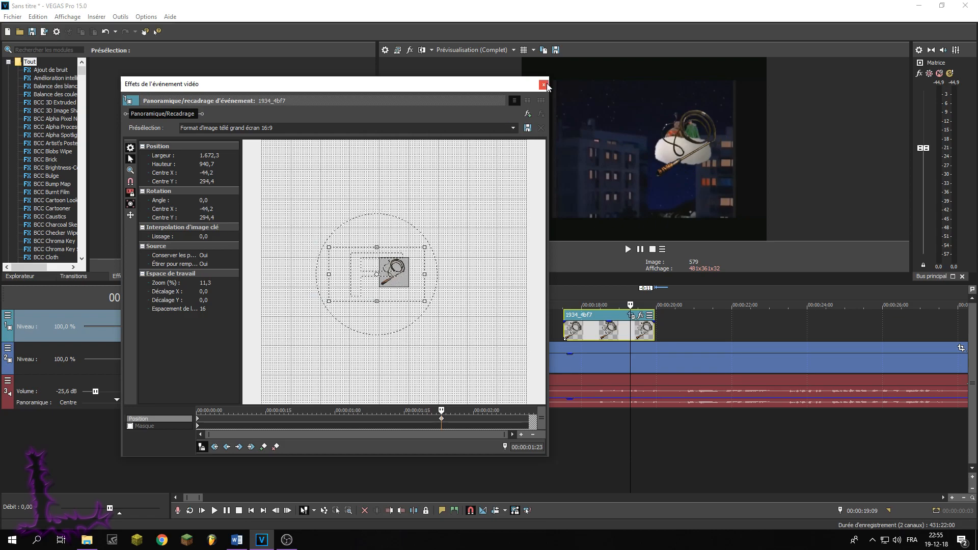
- Close event Pan/Crop and play back the whip's growing movement from the start of its event
{"action": "left_click", "coordinate": [543, 84]}
{"action": "left_click", "coordinate": [570, 296]}
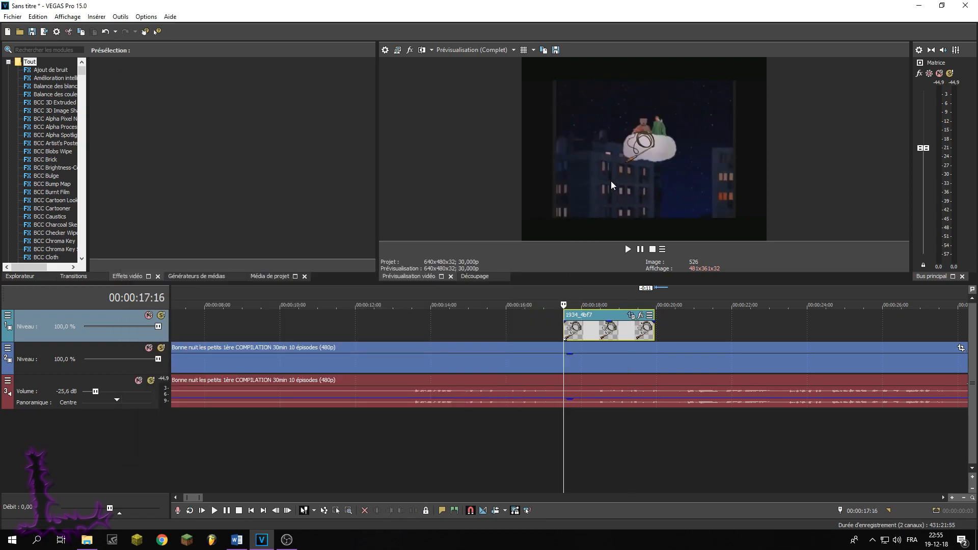
{"action": "key", "text": "space"}
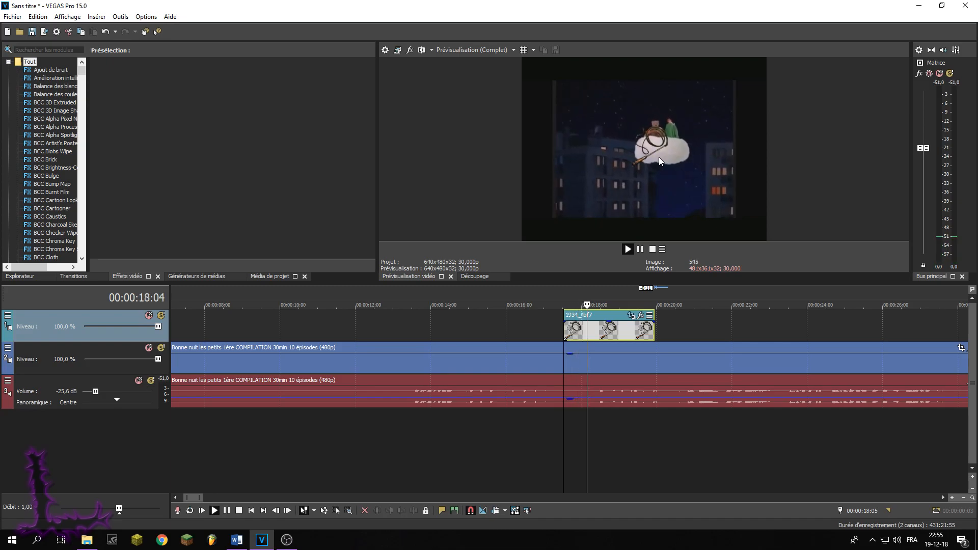
{"action": "key", "text": "space"}
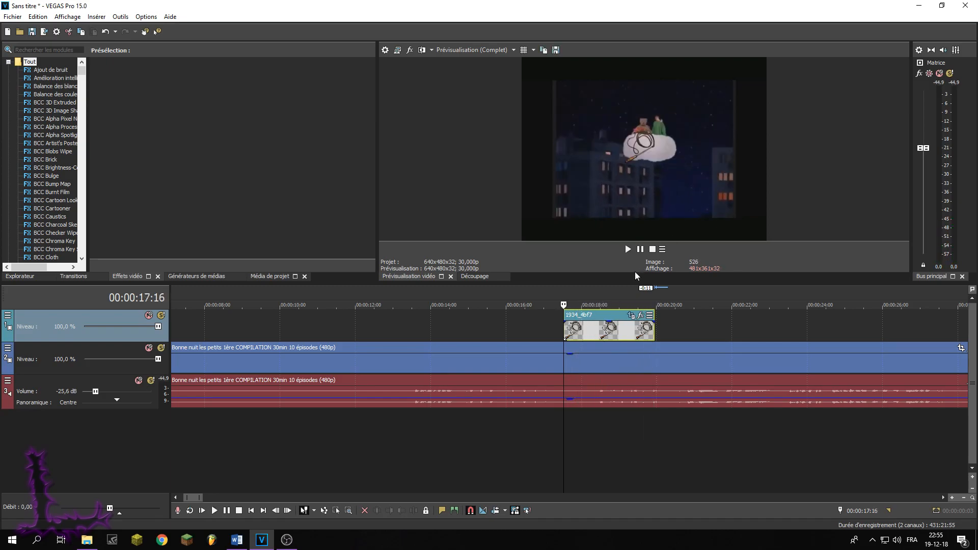
- Reopen the whip's Pan/Crop and keyframe its position at frame 4 and a few frames further to track the cloud
{"action": "left_click", "coordinate": [630, 321]}
{"action": "left_click", "coordinate": [566, 295]}
{"action": "left_click", "coordinate": [631, 316]}
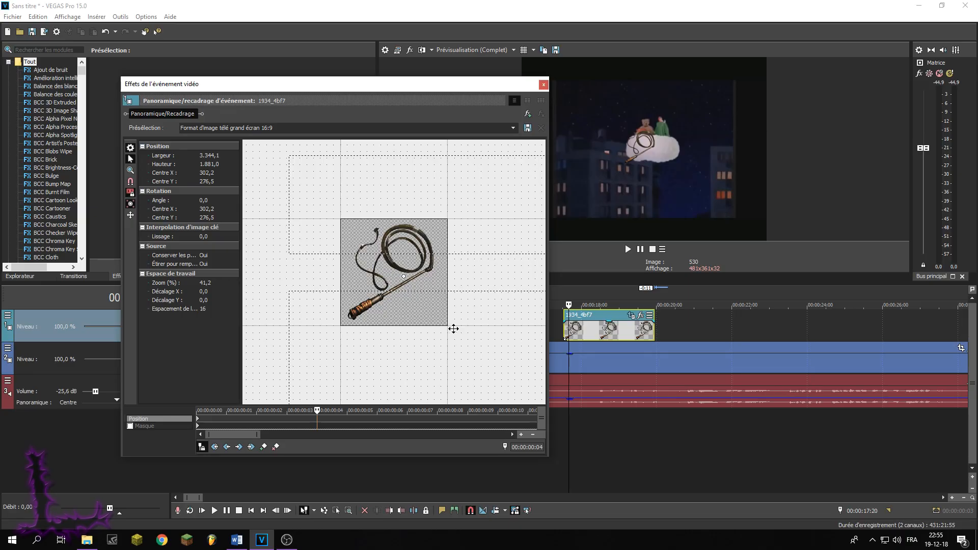
{"action": "left_click_drag", "start_coordinate": [451, 329], "coordinate": [416, 312]}
{"action": "left_click_drag", "start_coordinate": [317, 411], "coordinate": [467, 411]}
{"action": "left_click_drag", "start_coordinate": [474, 305], "coordinate": [440, 296]}
- Continue tracking the cloud with closely spaced whip position keyframes up to 00:24
{"action": "left_click_drag", "start_coordinate": [242, 435], "coordinate": [271, 436]}
{"action": "left_click_drag", "start_coordinate": [256, 411], "coordinate": [436, 411]}
{"action": "left_click_drag", "start_coordinate": [483, 326], "coordinate": [445, 317]}
{"action": "scroll", "coordinate": [446, 317], "scroll_direction": "down", "scroll_amount": 2}
{"action": "left_click_drag", "start_coordinate": [265, 435], "coordinate": [293, 435]}
{"action": "left_click_drag", "start_coordinate": [224, 411], "coordinate": [496, 411]}
{"action": "left_click_drag", "start_coordinate": [453, 309], "coordinate": [463, 307]}
- Reposition the whip over the cloud with further keyframes from 00:24 onwards in its Pan/Crop timeline
{"action": "left_click_drag", "start_coordinate": [270, 435], "coordinate": [302, 435]}
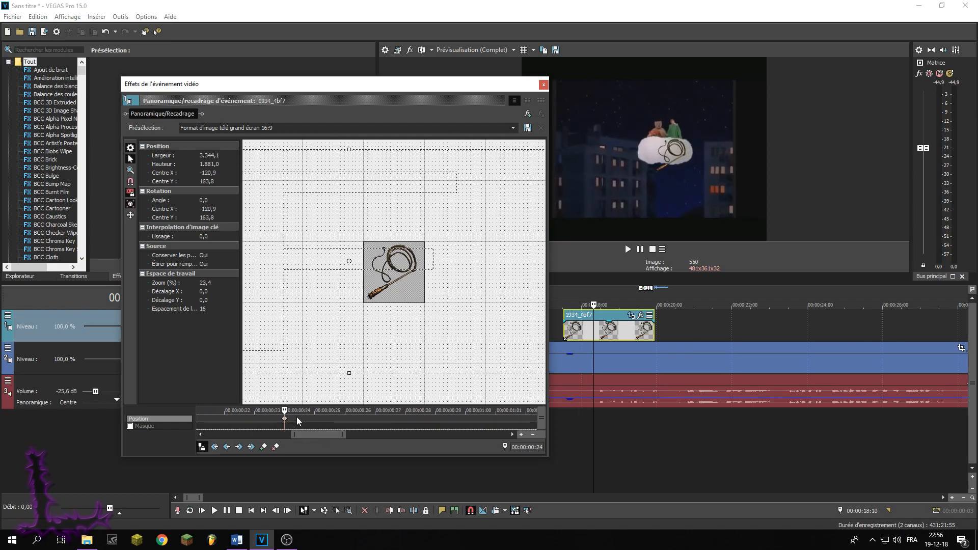
{"action": "scroll", "coordinate": [299, 421], "scroll_direction": "down", "scroll_amount": 2}
{"action": "left_click_drag", "start_coordinate": [365, 411], "coordinate": [454, 410]}
{"action": "left_click_drag", "start_coordinate": [401, 327], "coordinate": [413, 334]}
{"action": "left_click_drag", "start_coordinate": [299, 435], "coordinate": [355, 435]}
{"action": "left_click_drag", "start_coordinate": [313, 410], "coordinate": [463, 411]}
{"action": "left_click_drag", "start_coordinate": [463, 315], "coordinate": [436, 317]}
{"action": "left_click_drag", "start_coordinate": [460, 323], "coordinate": [431, 307]}
{"action": "left_click_drag", "start_coordinate": [404, 292], "coordinate": [413, 289]}
- Close event Pan/Crop, play back the tracked whip in sections, and return the playhead to the event's start
{"action": "left_click", "coordinate": [543, 85]}
{"action": "left_click", "coordinate": [551, 292]}
{"action": "key", "text": "space"}
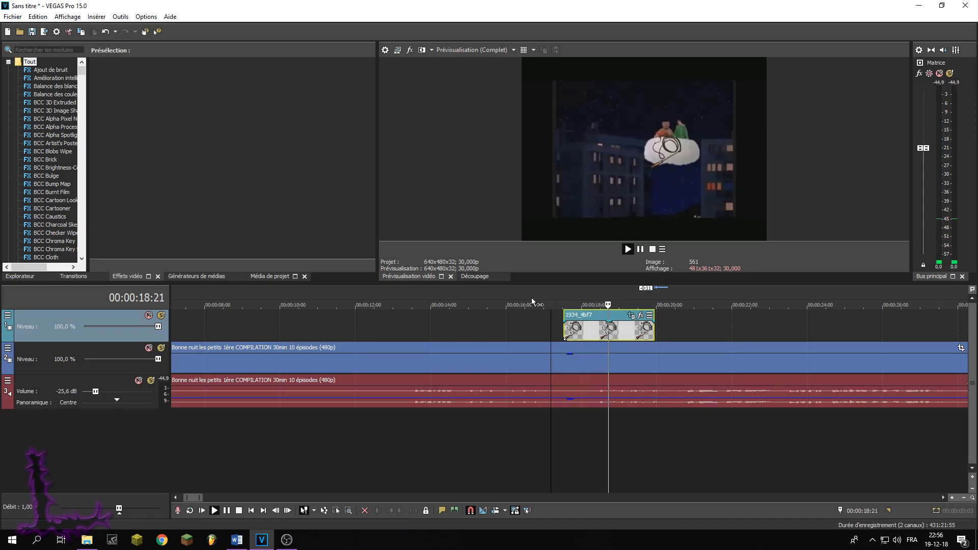
{"action": "key", "text": "space"}
{"action": "key", "text": "space"}
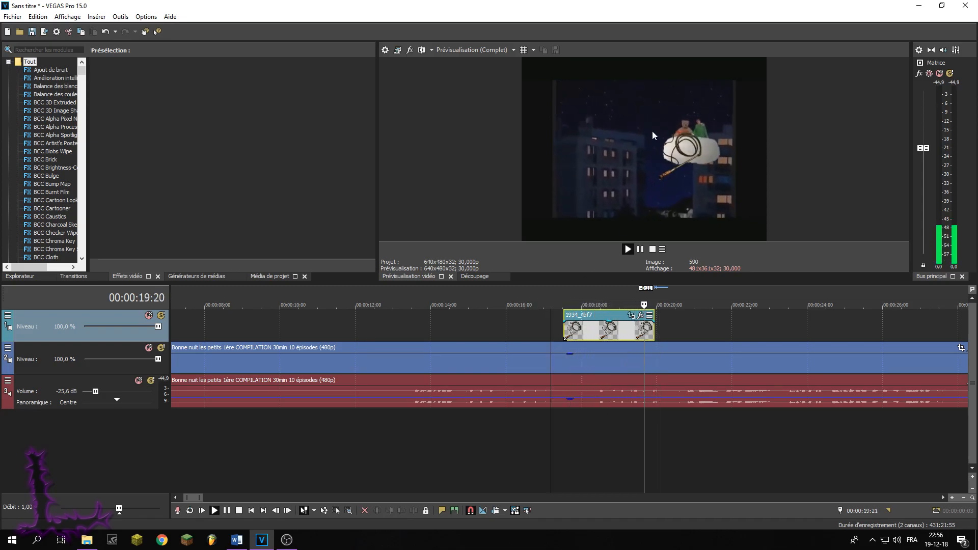
{"action": "key", "text": "space"}
{"action": "left_click", "coordinate": [564, 304]}
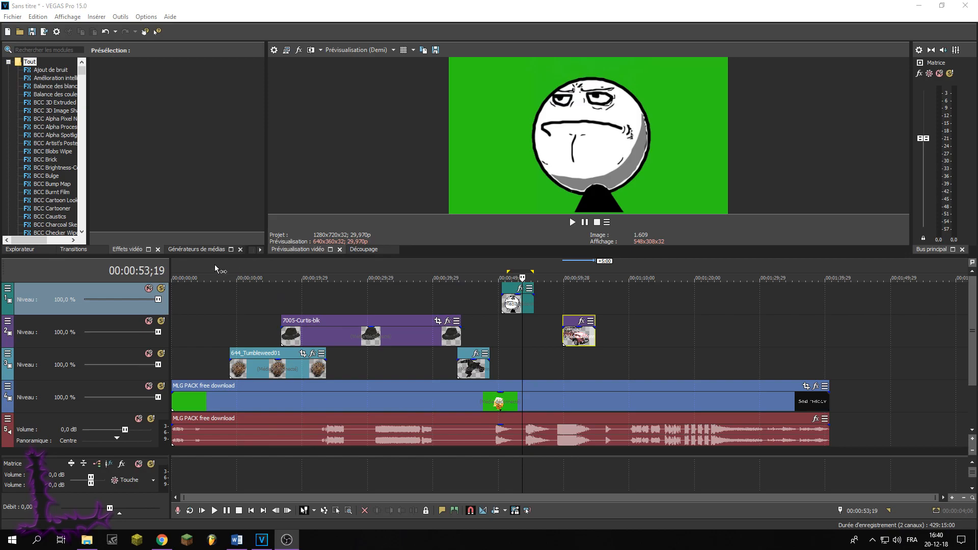
- Preview the second project at its beginning and at the tumbleweed, hat, meme face and car overlay events
{"action": "left_click", "coordinate": [175, 265]}
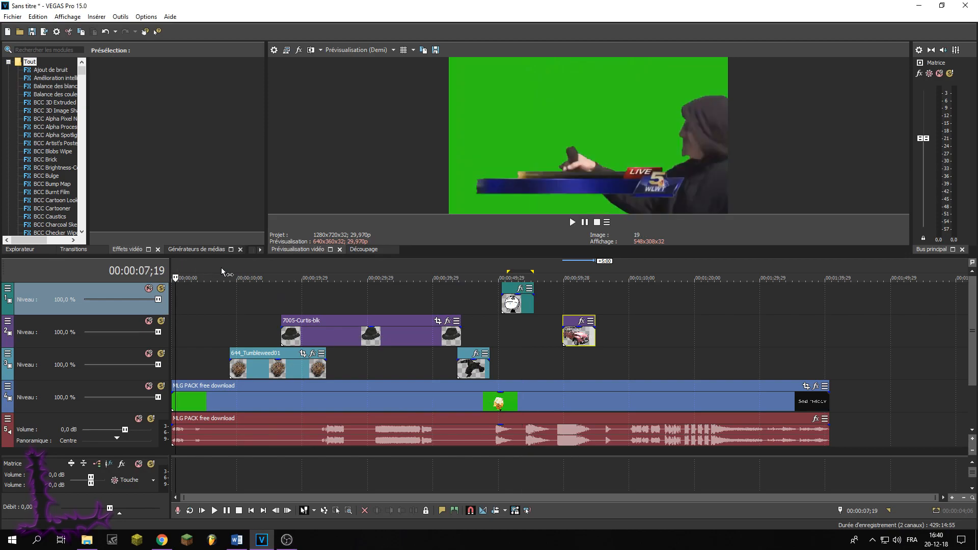
{"action": "left_click", "coordinate": [260, 273]}
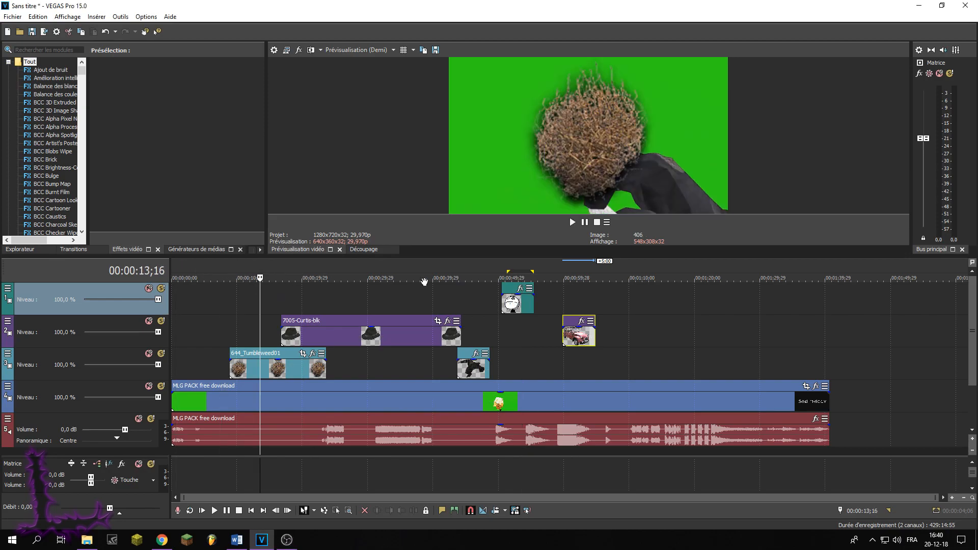
{"action": "left_click", "coordinate": [295, 368]}
{"action": "left_click", "coordinate": [321, 336]}
{"action": "left_click", "coordinate": [471, 368]}
{"action": "left_click", "coordinate": [518, 304]}
{"action": "left_click", "coordinate": [580, 337]}
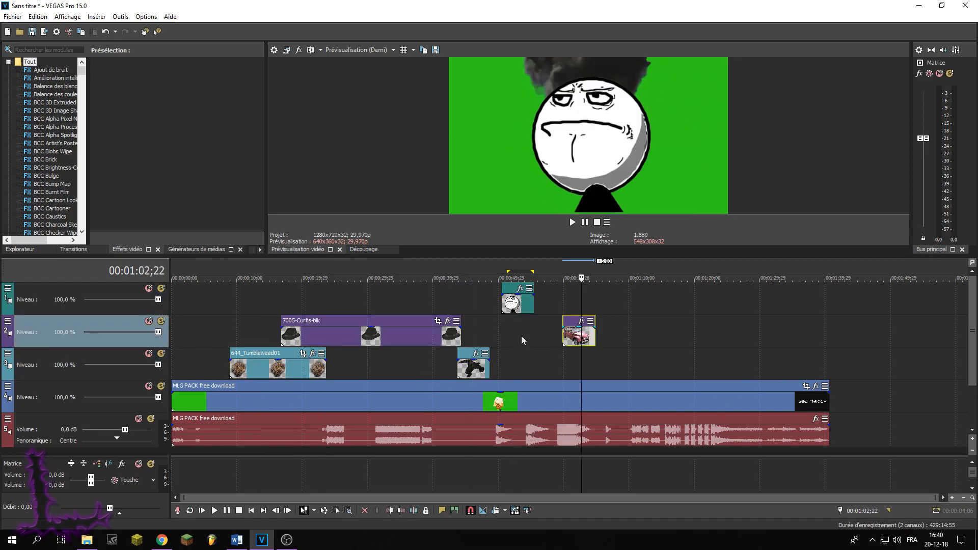
{"action": "left_click", "coordinate": [365, 275]}
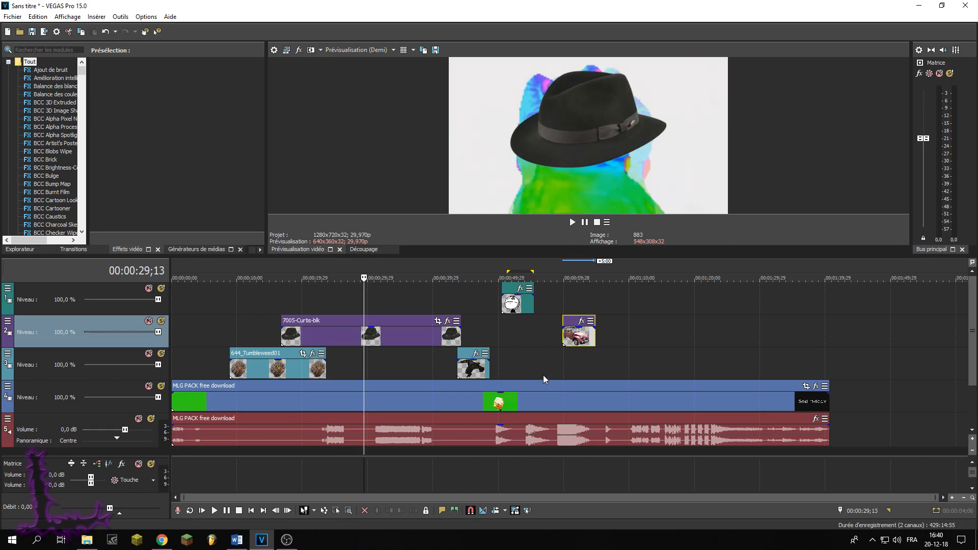
- Select every event on all five tracks with the Selection Edit Tool
{"action": "left_click", "coordinate": [589, 433]}
{"action": "scroll", "coordinate": [546, 404], "scroll_direction": "down", "scroll_amount": 1}
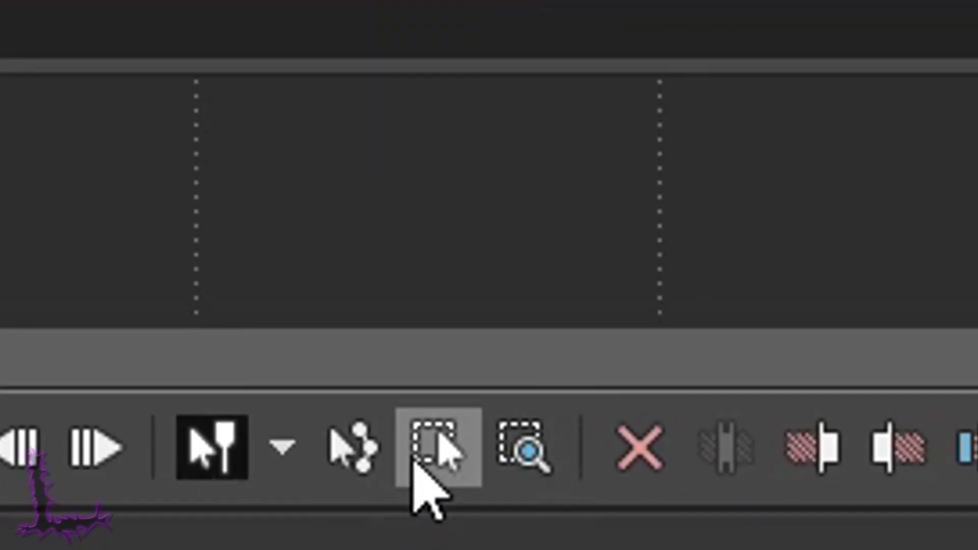
{"action": "left_click", "coordinate": [429, 451]}
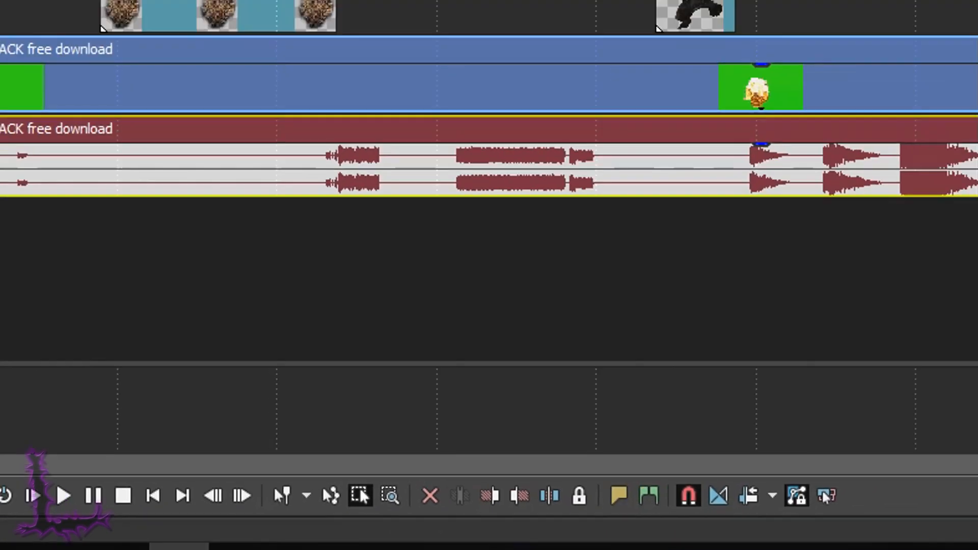
{"action": "left_click", "coordinate": [924, 339]}
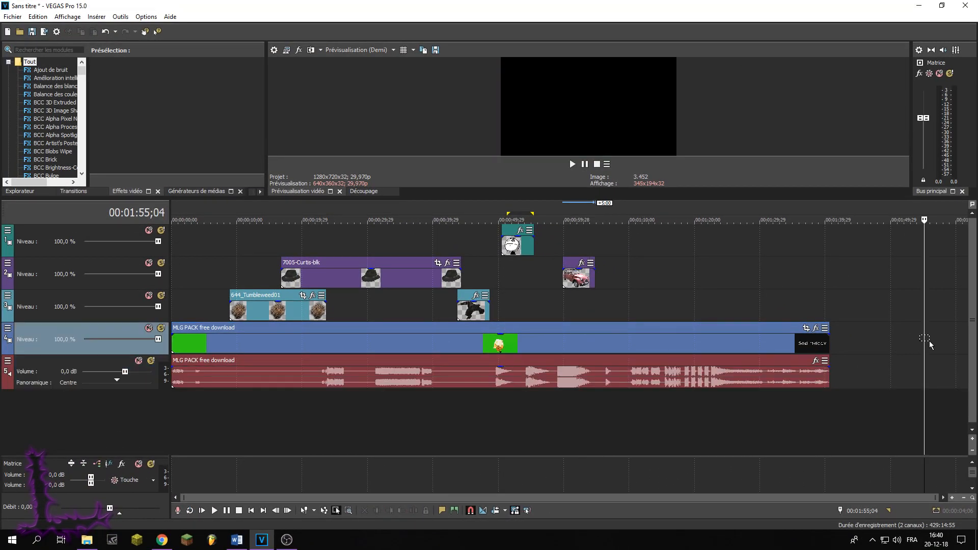
{"action": "mouse_move", "coordinate": [942, 340]}
{"action": "left_mouse_down"}
{"action": "mouse_move", "coordinate": [284, 326]}
{"action": "mouse_move", "coordinate": [173, 308]}
{"action": "mouse_move", "coordinate": [155, 223]}
{"action": "mouse_move", "coordinate": [168, 224]}
{"action": "left_mouse_up"}
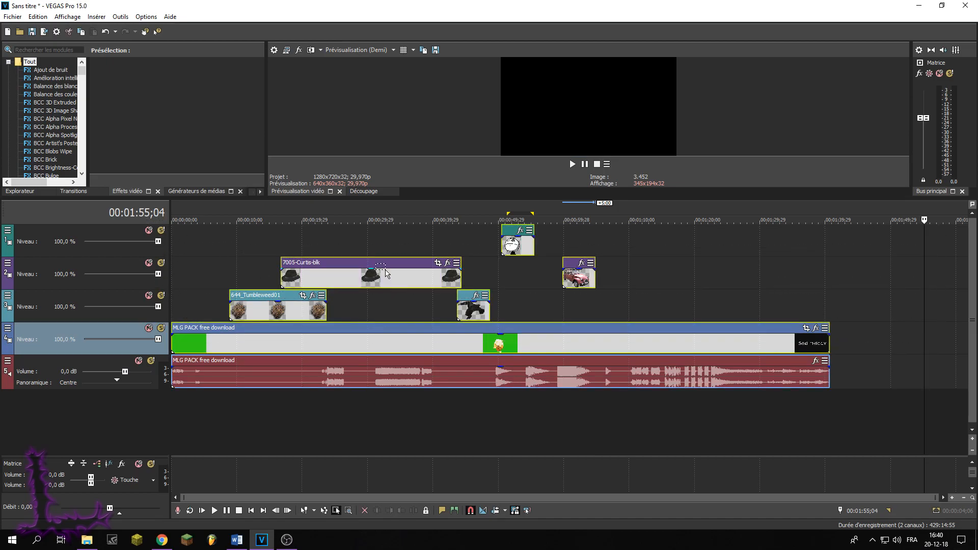
{"action": "right_click", "coordinate": [377, 337]}
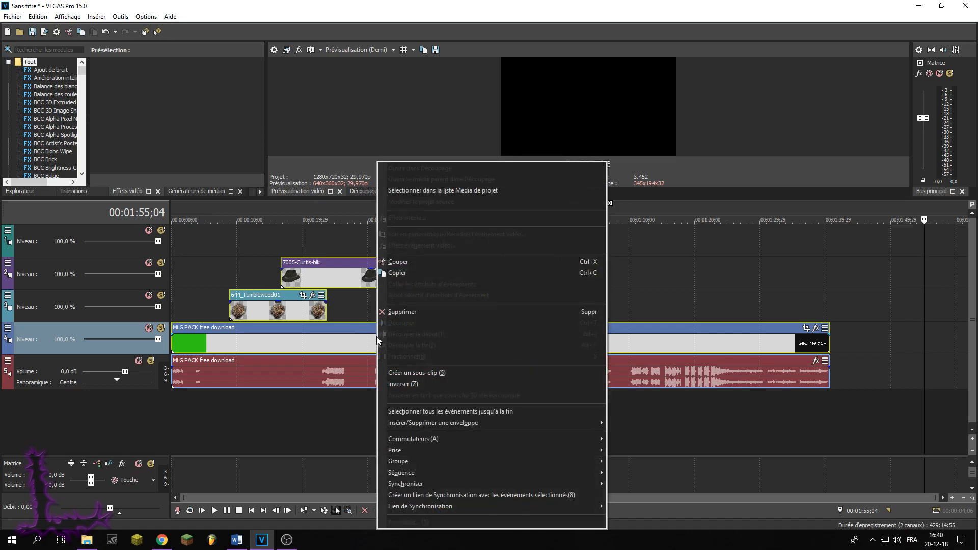
{"action": "mouse_move", "coordinate": [417, 439]}
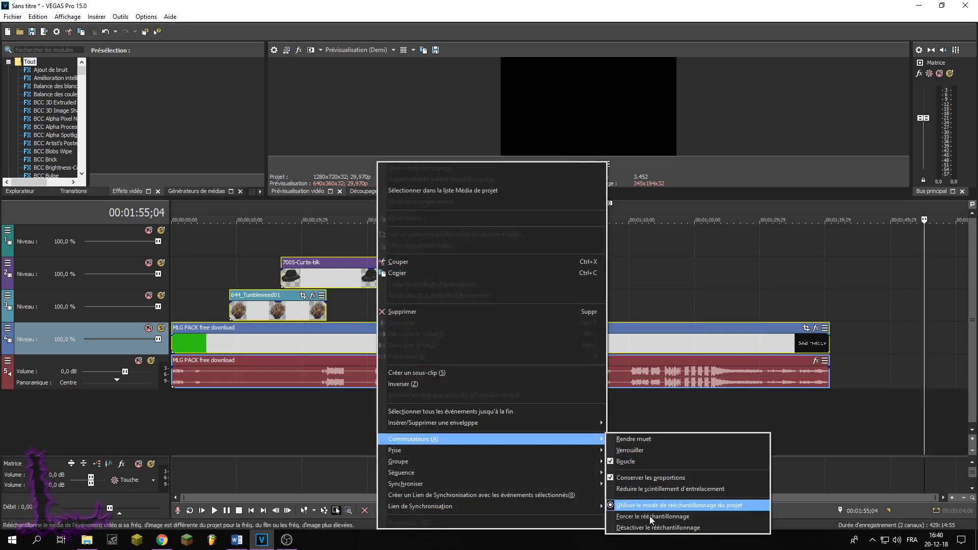
{"action": "left_click", "coordinate": [38, 20]}
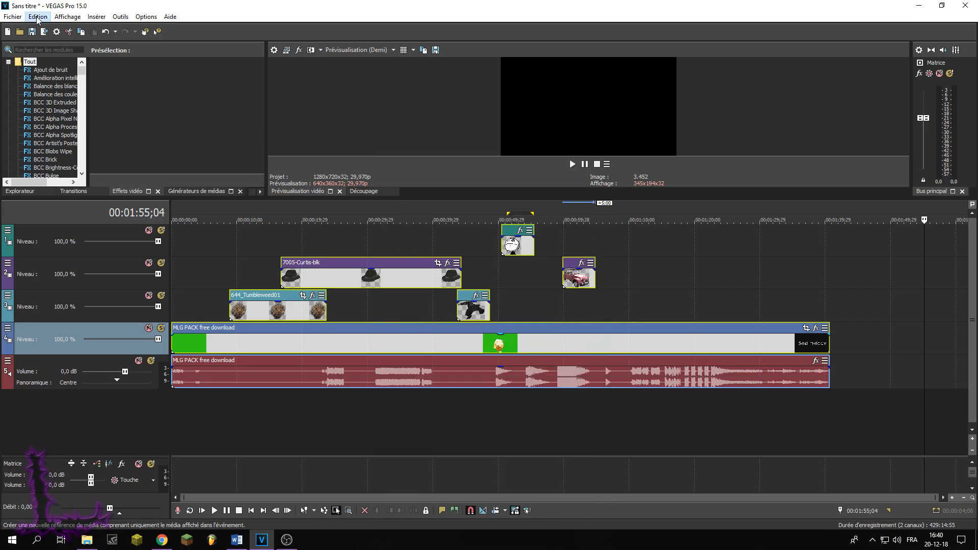
- Disable resampling for all selected events and choose the same switch again from the events themselves
{"action": "left_click", "coordinate": [38, 18]}
{"action": "mouse_move", "coordinate": [71, 262]}
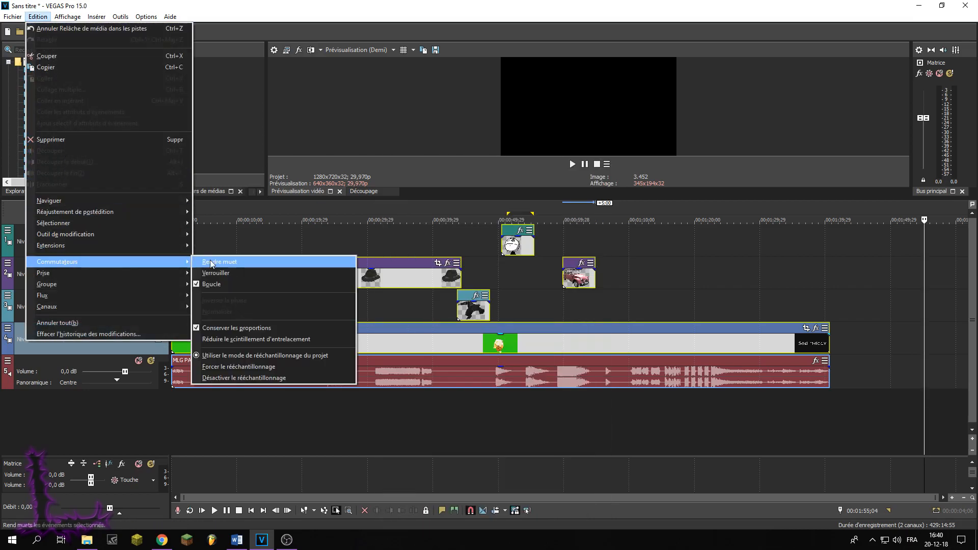
{"action": "left_click", "coordinate": [270, 377]}
{"action": "right_click", "coordinate": [315, 344]}
{"action": "mouse_move", "coordinate": [410, 438]}
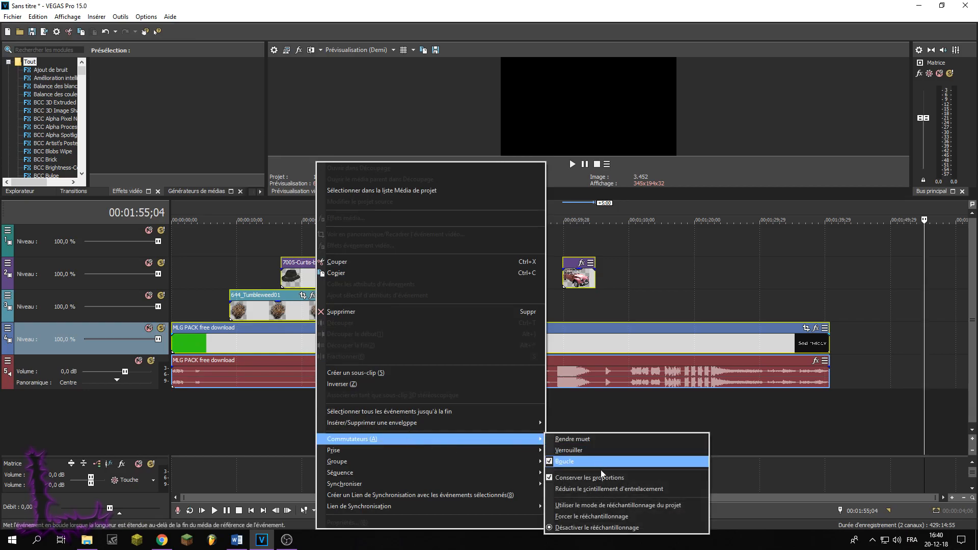
{"action": "left_click", "coordinate": [601, 527]}
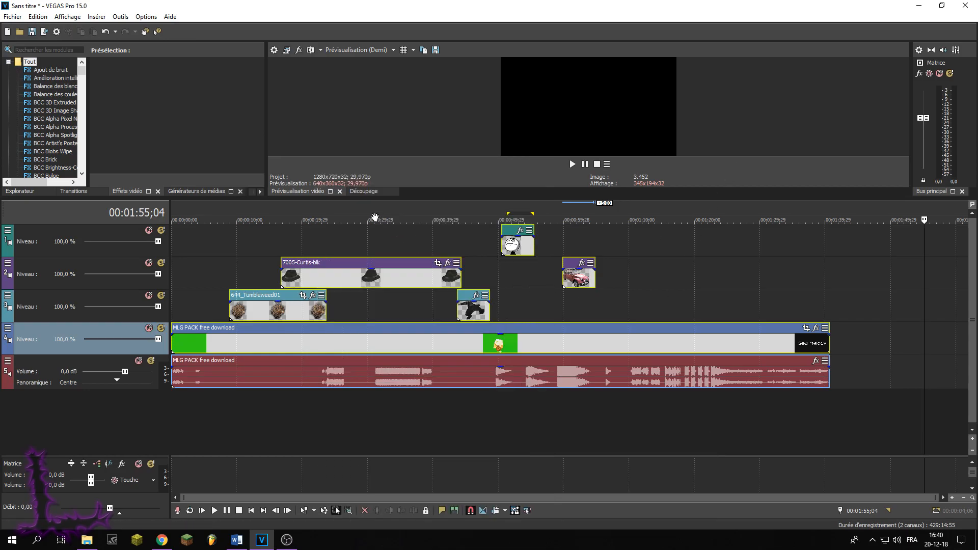